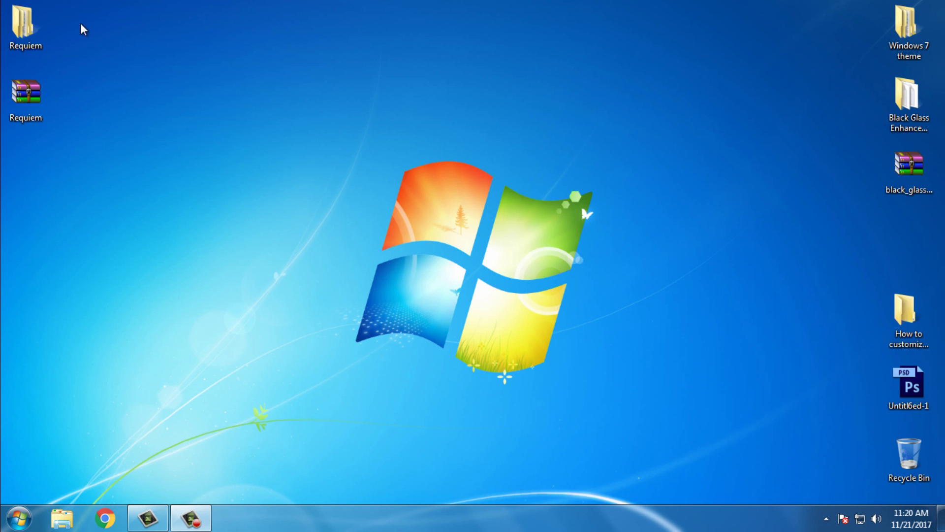
# Copy the Requiem folder and Requiem theme file from Requiem > Requiem > Theme.
pyautogui.rightClick(46, 90)
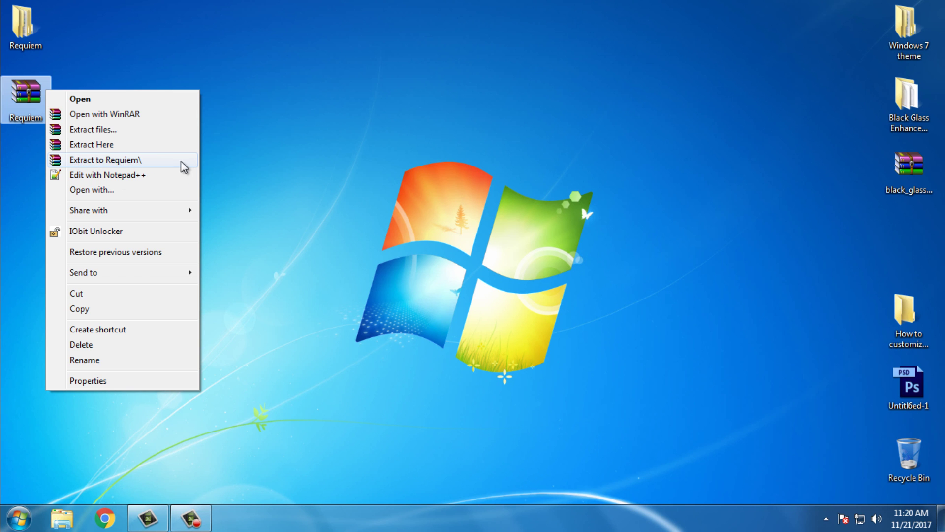
pyautogui.click(34, 26)
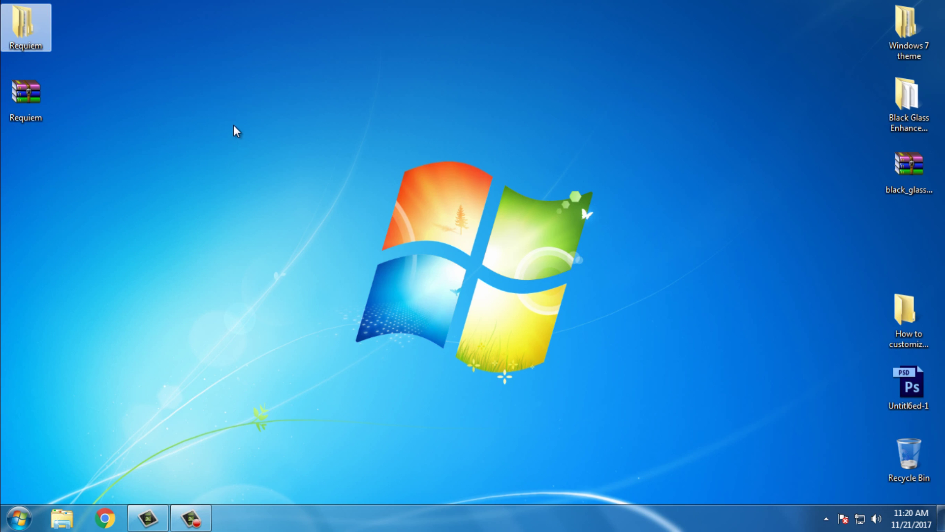
pyautogui.doubleClick(37, 39)
pyautogui.doubleClick(212, 93)
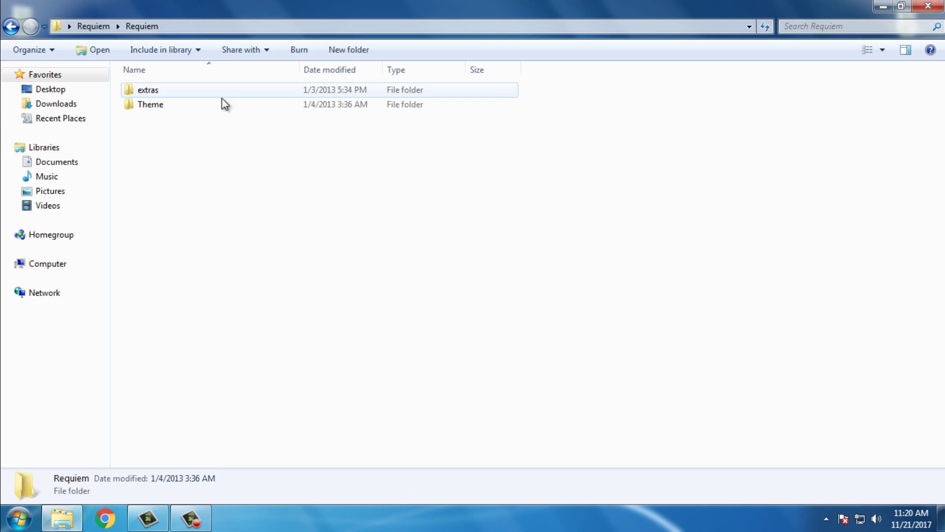
pyautogui.click(172, 104)
pyautogui.doubleClick(164, 90)
pyautogui.click(16, 26)
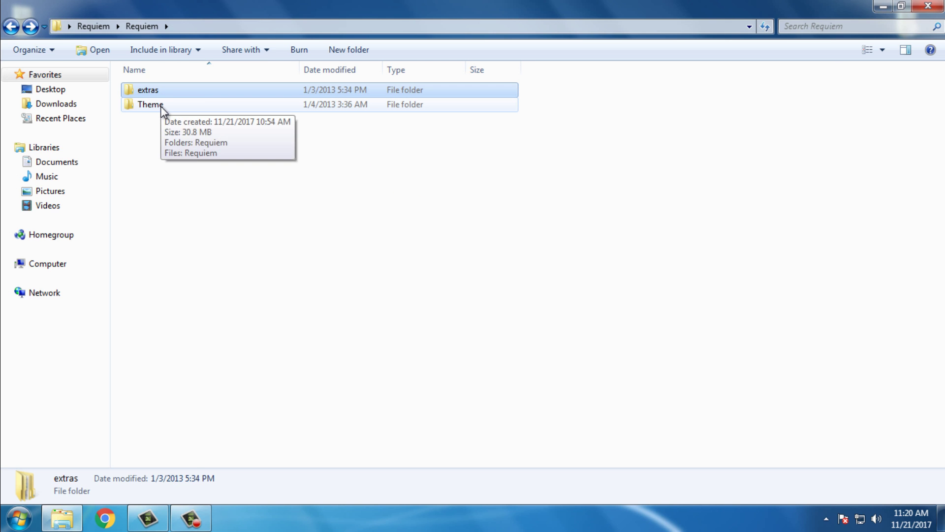
pyautogui.doubleClick(163, 106)
pyautogui.moveTo(141, 123); pyautogui.dragTo(215, 89)
pyautogui.moveTo(176, 125); pyautogui.dragTo(226, 91)
pyautogui.rightClick(226, 92)
pyautogui.click(259, 281)
# Paste both items into C:\Windows\Resources\Themes.
pyautogui.click(47, 264)
pyautogui.doubleClick(209, 110)
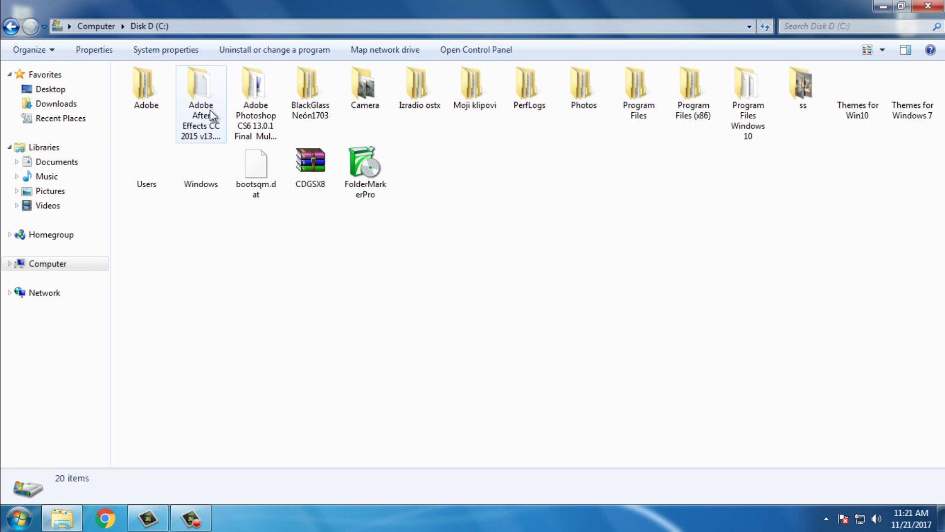
pyautogui.click(185, 173)
pyautogui.doubleClick(184, 172)
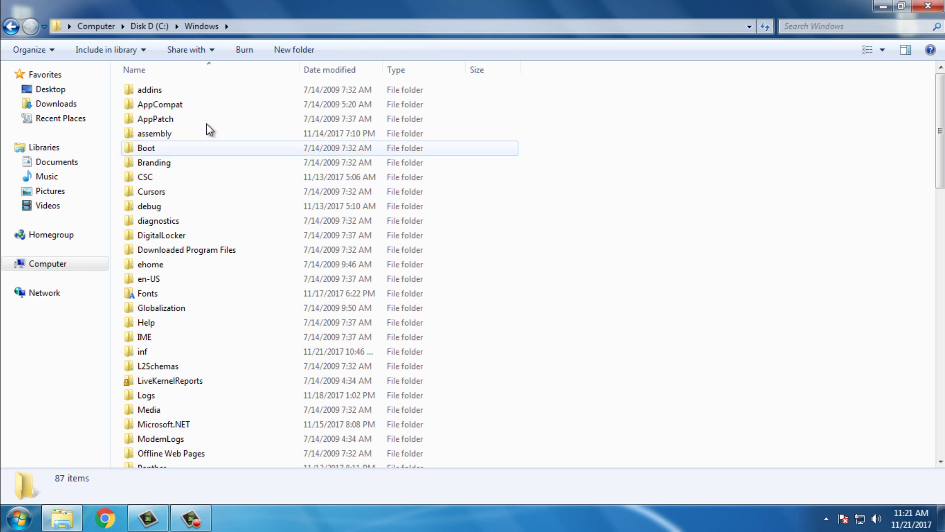
pyautogui.press('r')
pyautogui.click(165, 130)
pyautogui.doubleClick(166, 131)
pyautogui.doubleClick(170, 102)
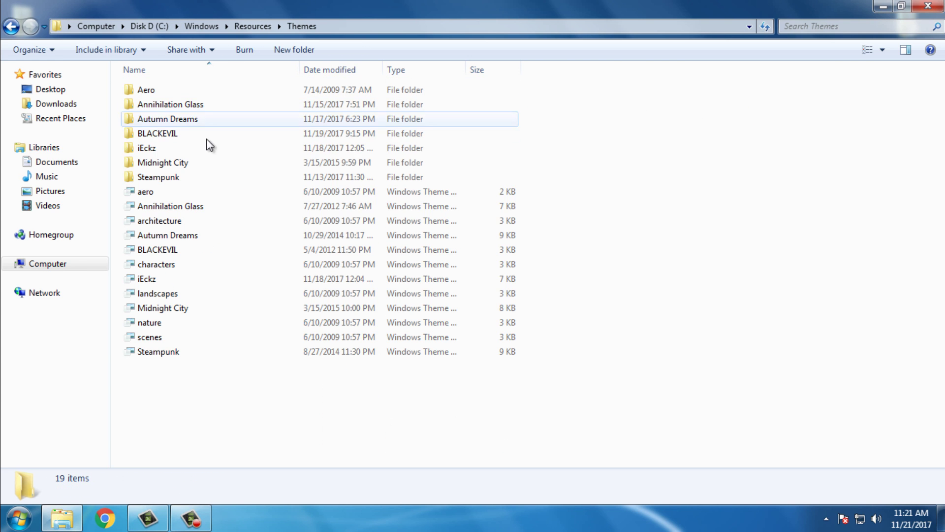
pyautogui.rightClick(636, 190)
pyautogui.click(667, 306)
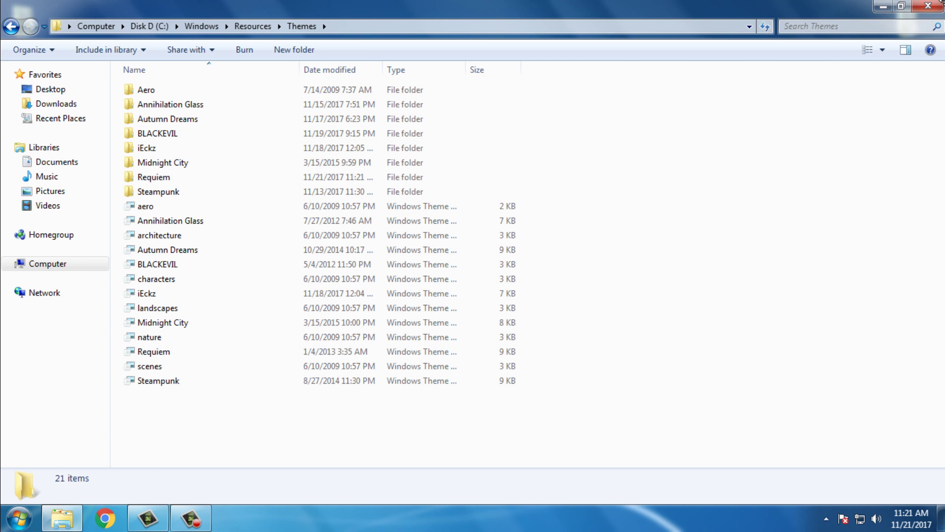
# Close Explorer and apply the Requiem theme from Installed Themes in Personalization.
pyautogui.click(940, 11)
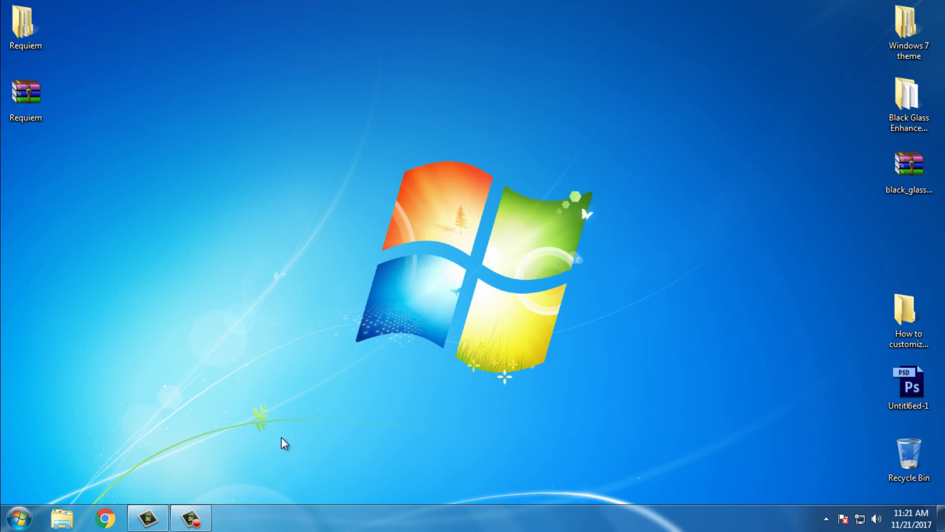
pyautogui.rightClick(288, 435)
pyautogui.click(308, 424)
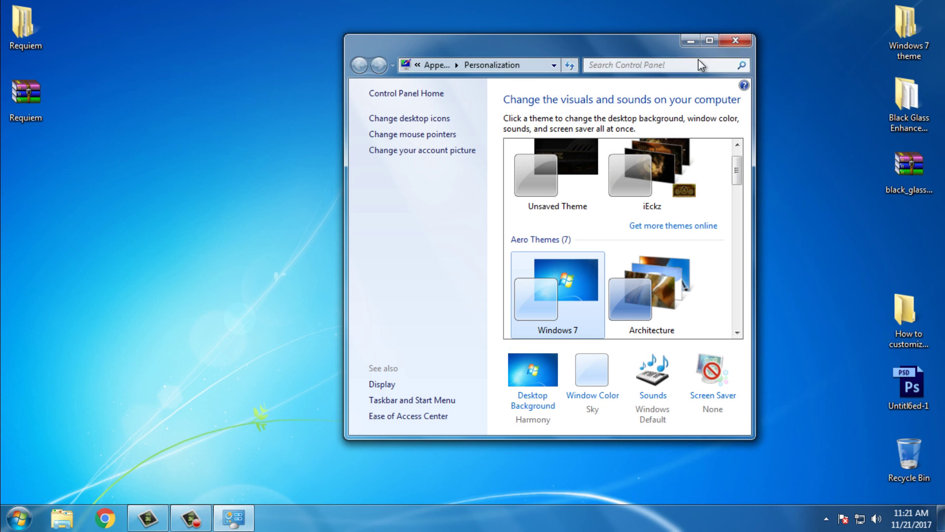
pyautogui.doubleClick(704, 40)
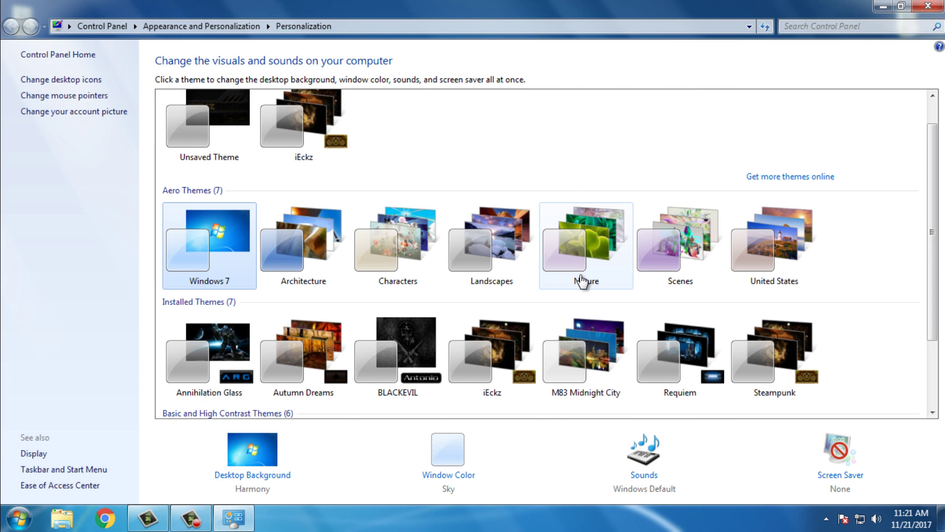
pyautogui.scroll(-5, 581, 279)
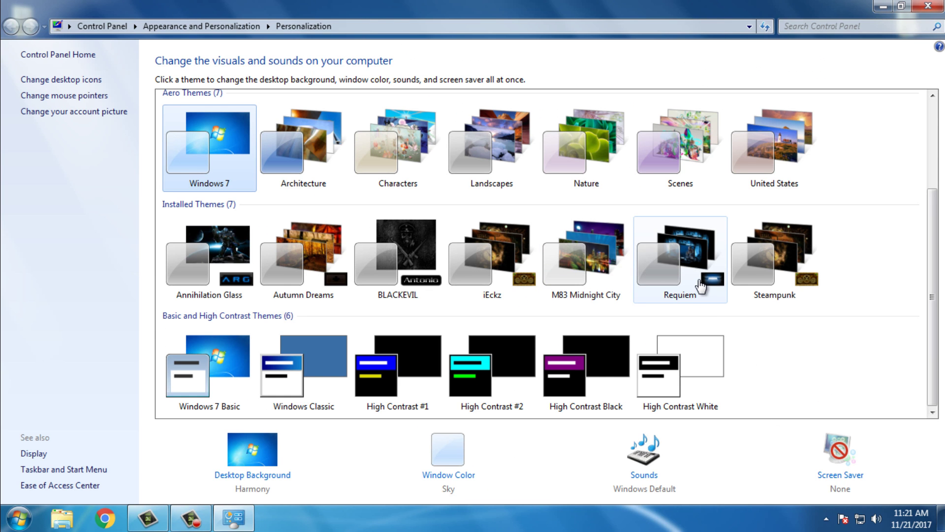
pyautogui.click(699, 267)
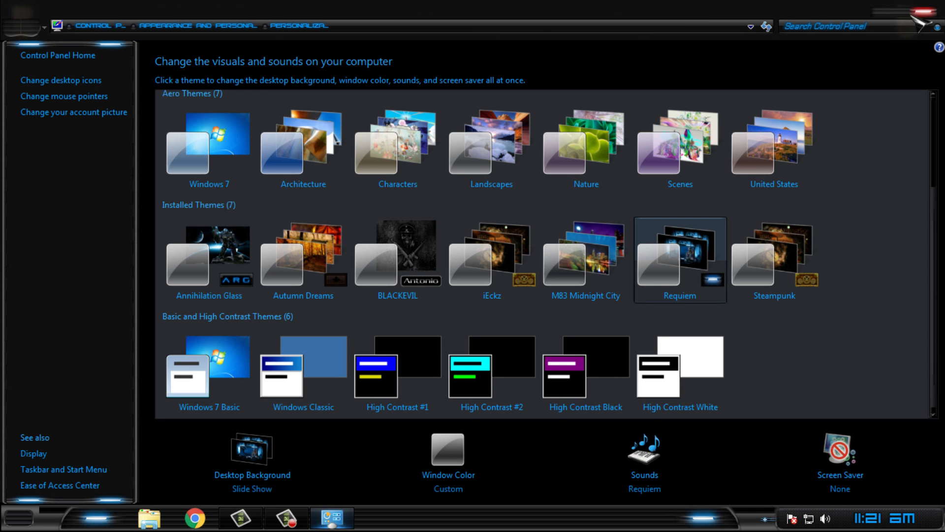
# Close Personalization and preview the Requiem look in the Start menu and an Explorer window.
pyautogui.click(931, 14)
pyautogui.rightClick(193, 138)
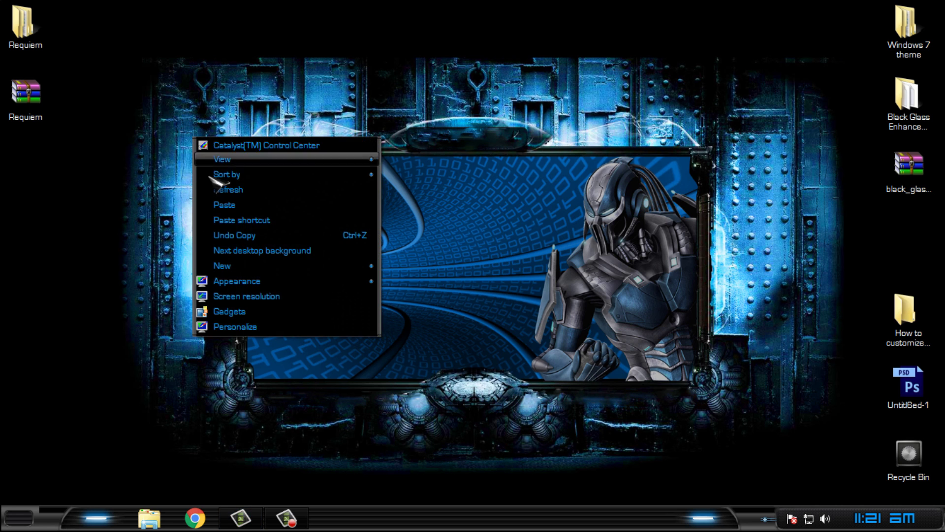
pyautogui.click(63, 400)
pyautogui.click(20, 517)
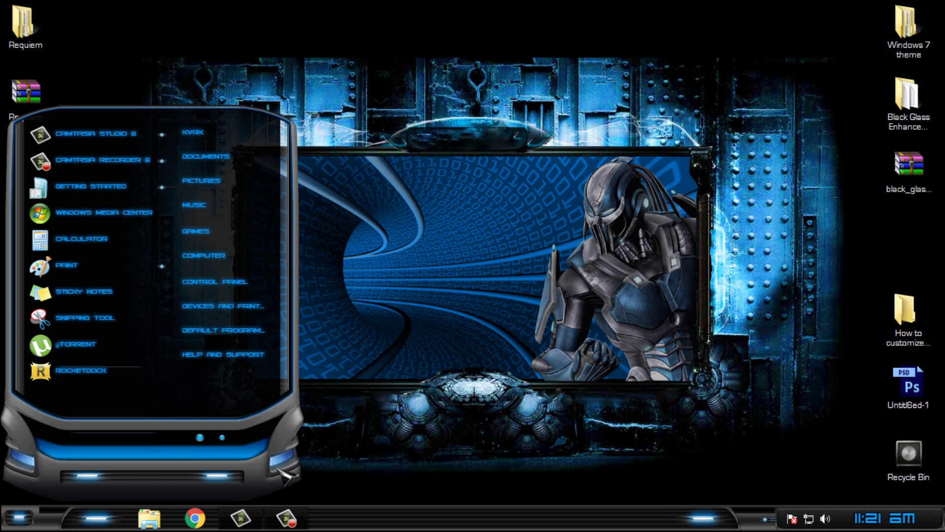
pyautogui.click(149, 517)
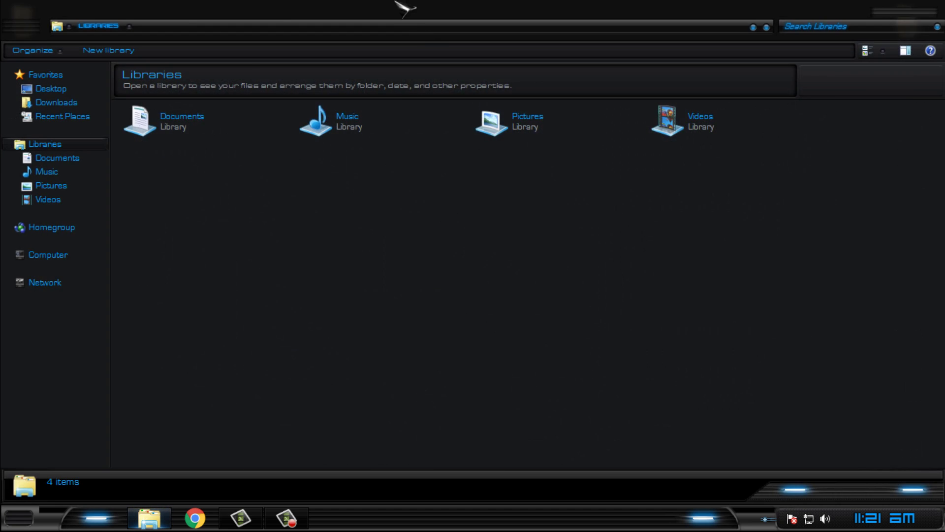
pyautogui.moveTo(411, 17); pyautogui.dragTo(631, 47)
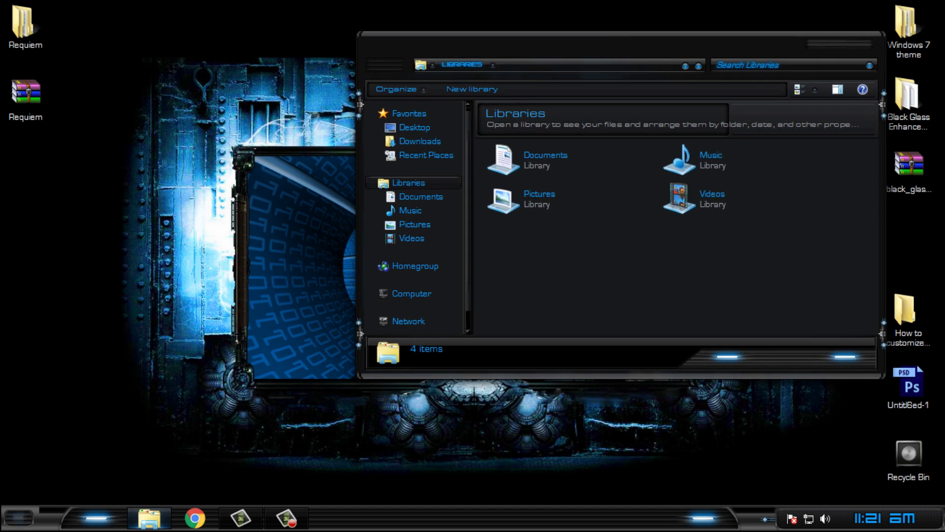
# View Computer from the Start menu, close it, and refresh the desktop.
pyautogui.press('super')
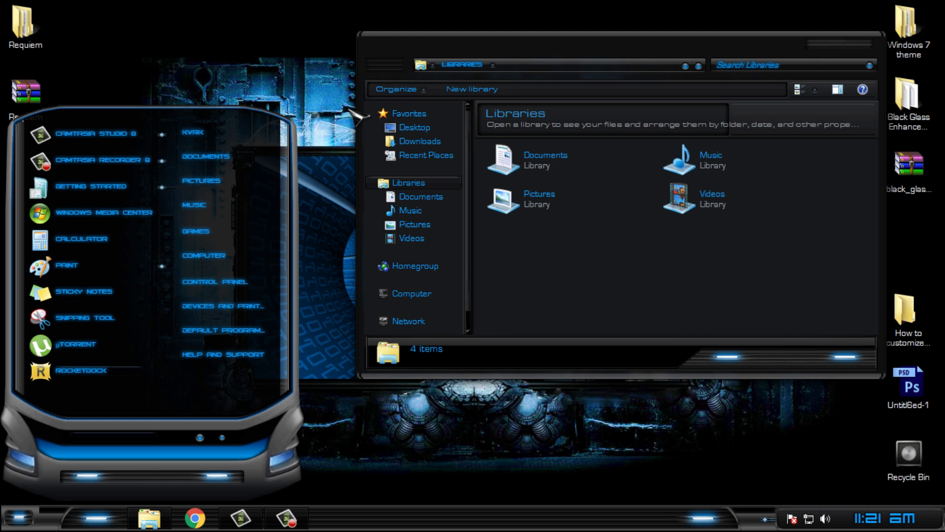
pyautogui.click(426, 295)
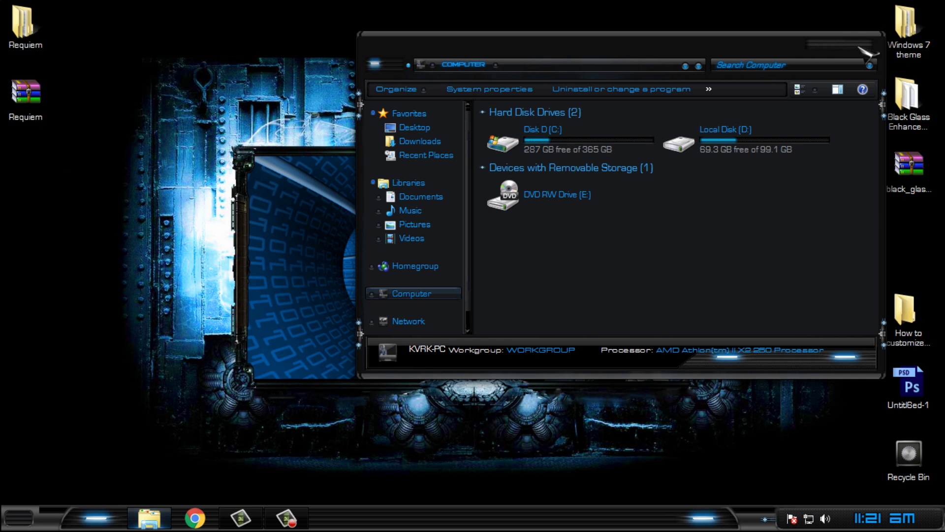
pyautogui.click(860, 48)
pyautogui.rightClick(272, 158)
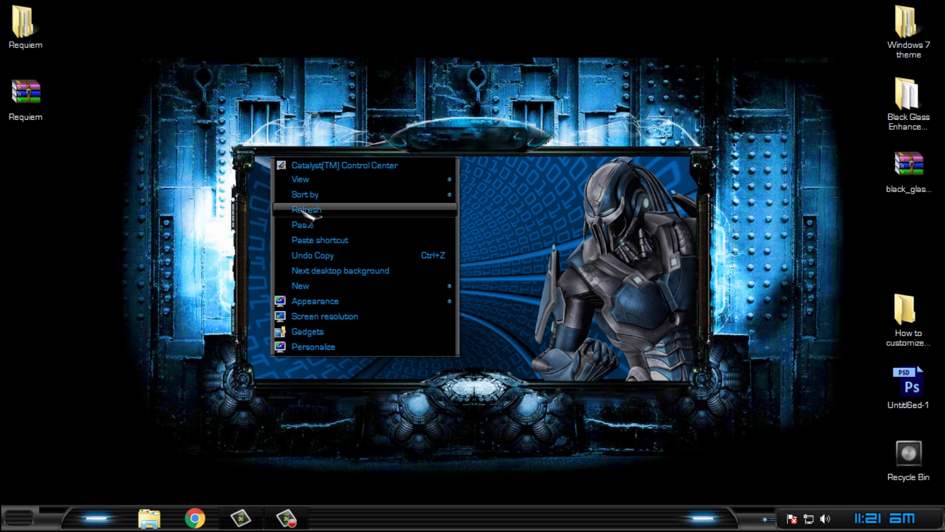
pyautogui.click(302, 211)
pyautogui.click(20, 518)
pyautogui.click(367, 278)
# Copy the Requiem skin folder from the Requiem extras' Dock folder.
pyautogui.click(31, 42)
pyautogui.doubleClick(31, 42)
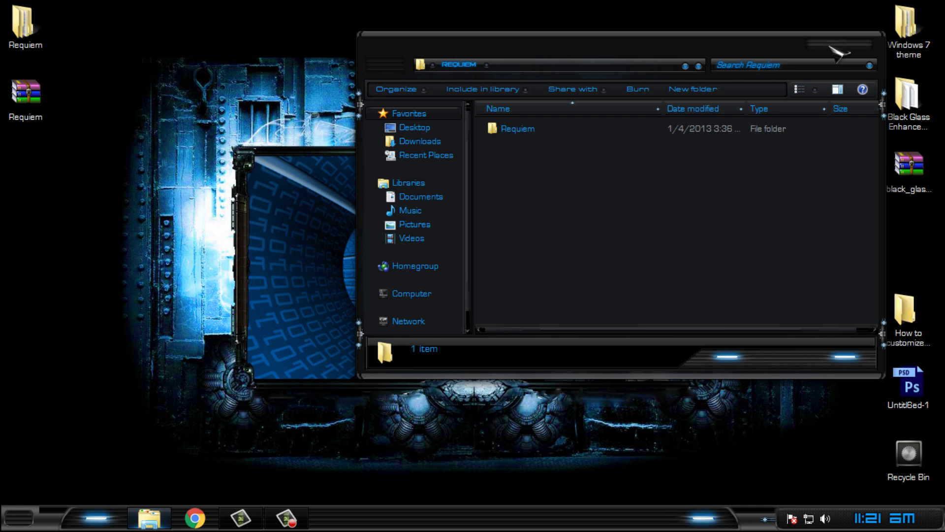
pyautogui.click(832, 48)
pyautogui.doubleClick(197, 91)
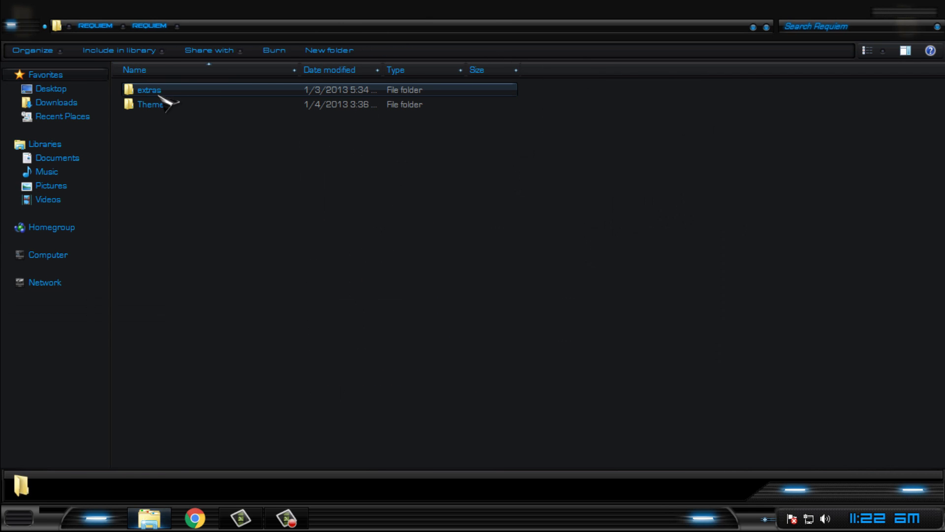
pyautogui.doubleClick(157, 92)
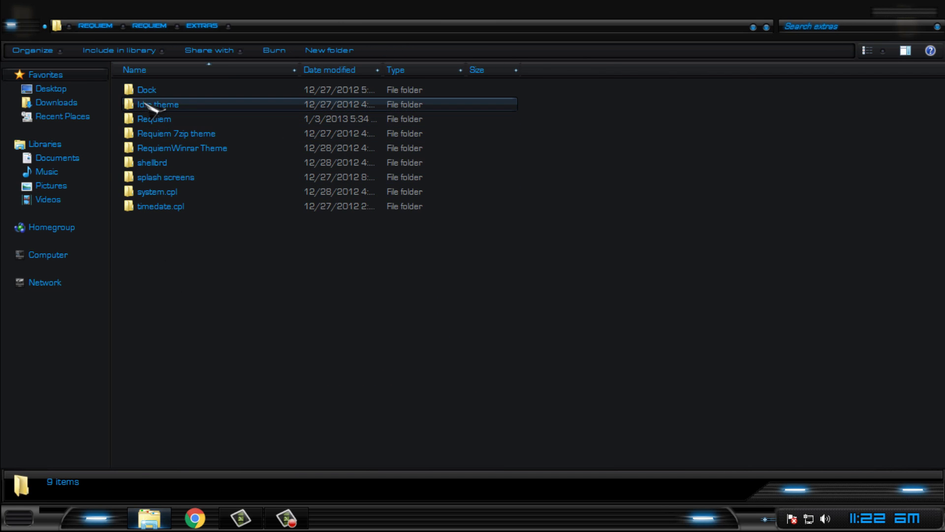
pyautogui.doubleClick(153, 91)
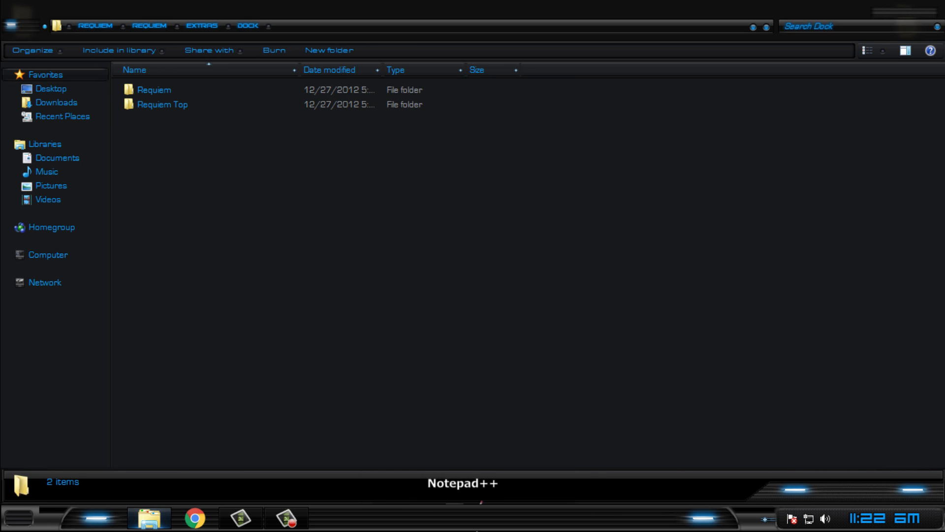
pyautogui.moveTo(514, 480)
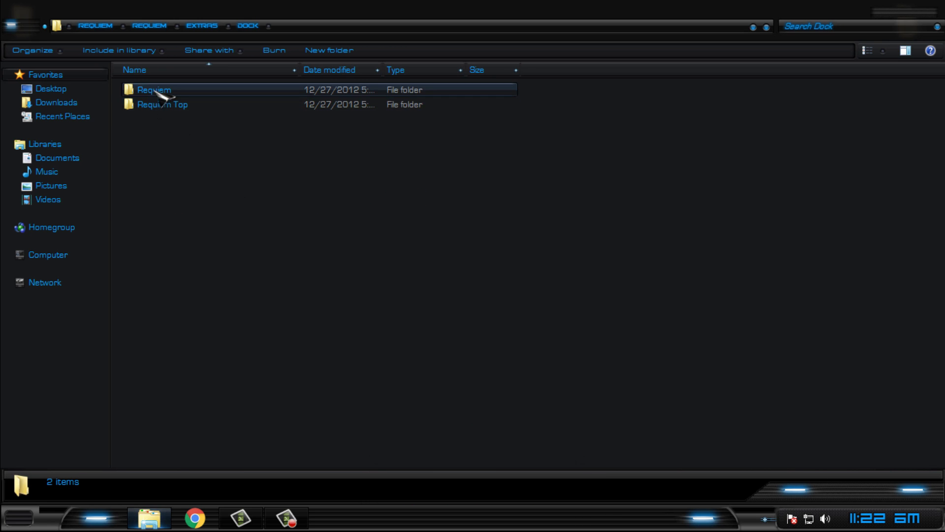
pyautogui.doubleClick(143, 90)
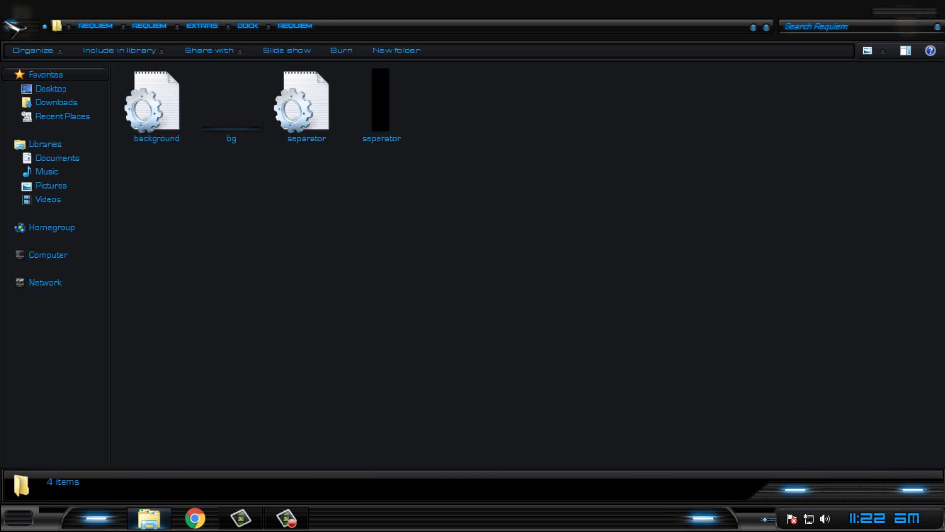
pyautogui.click(11, 27)
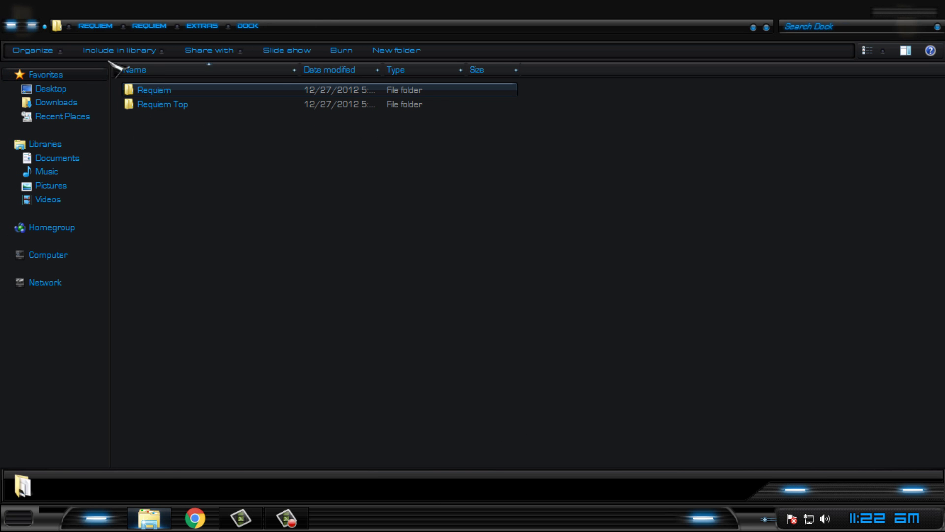
pyautogui.rightClick(176, 91)
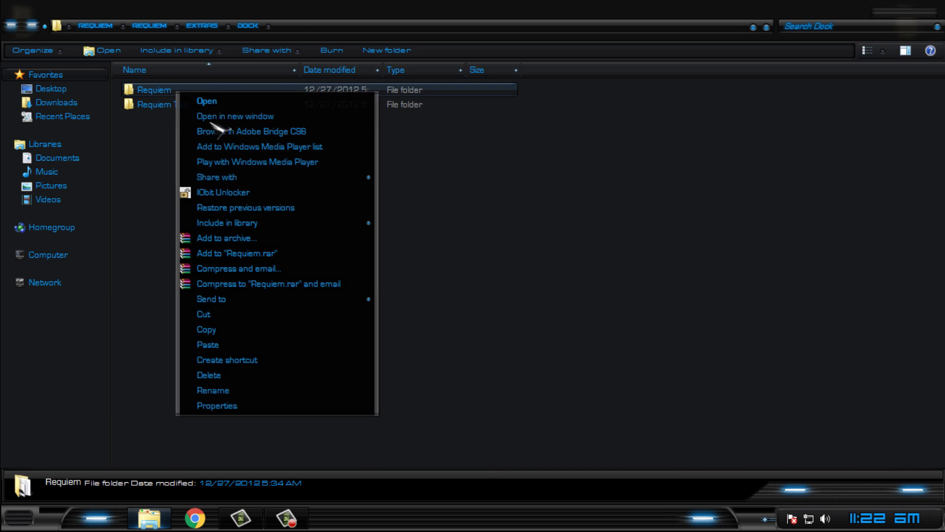
pyautogui.click(231, 329)
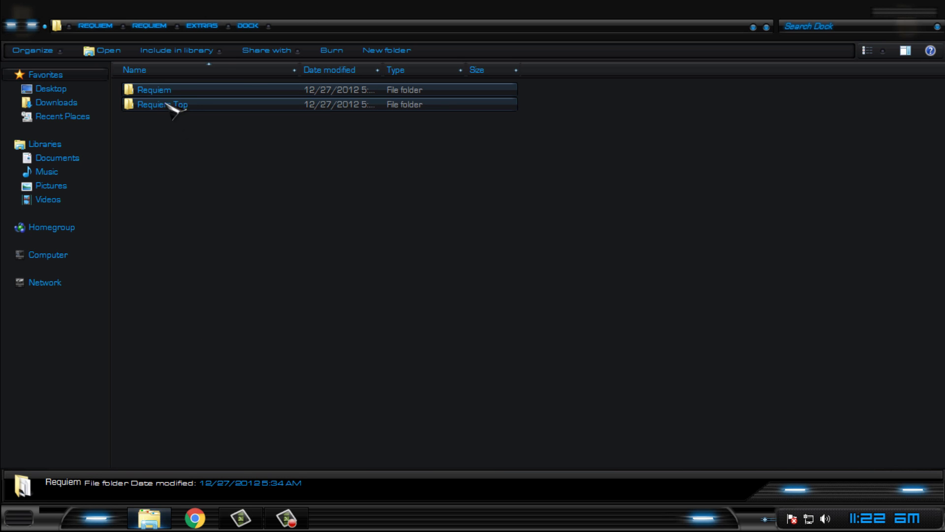
# Paste it into C:\Program Files\RocketDock\Skins and close Explorer.
pyautogui.click(69, 255)
pyautogui.doubleClick(251, 112)
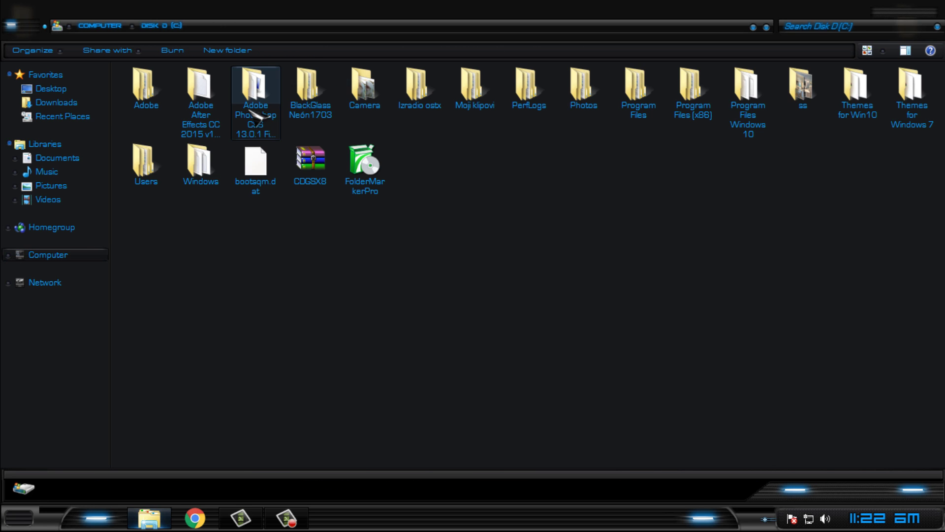
pyautogui.click(652, 108)
pyautogui.doubleClick(654, 108)
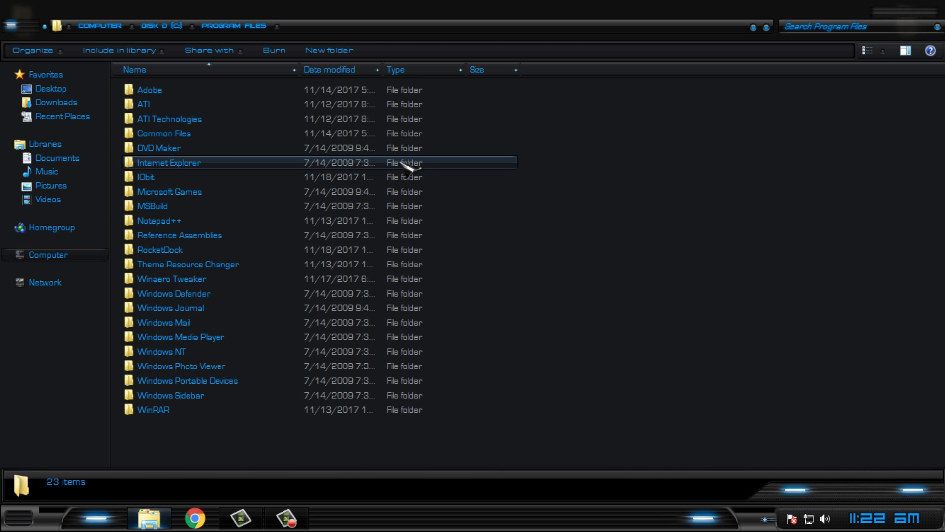
pyautogui.doubleClick(177, 250)
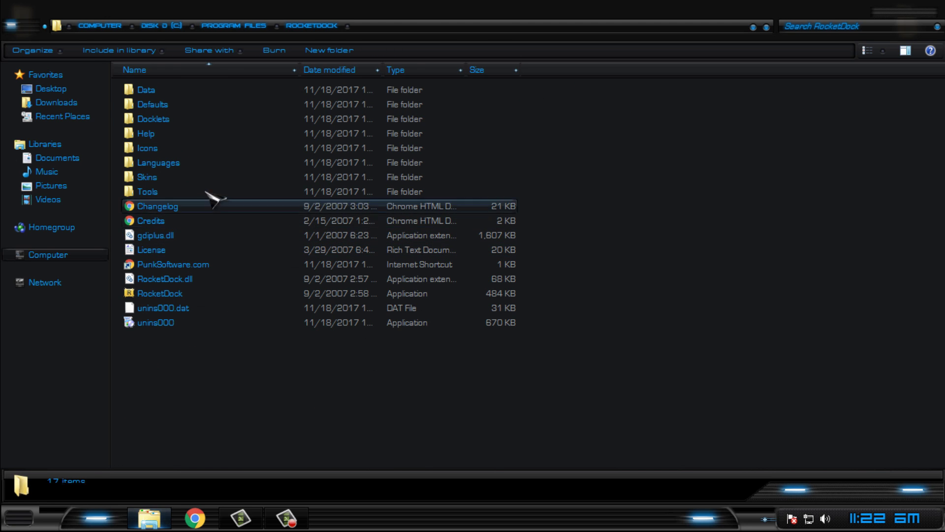
pyautogui.doubleClick(237, 178)
pyautogui.rightClick(689, 176)
pyautogui.click(709, 276)
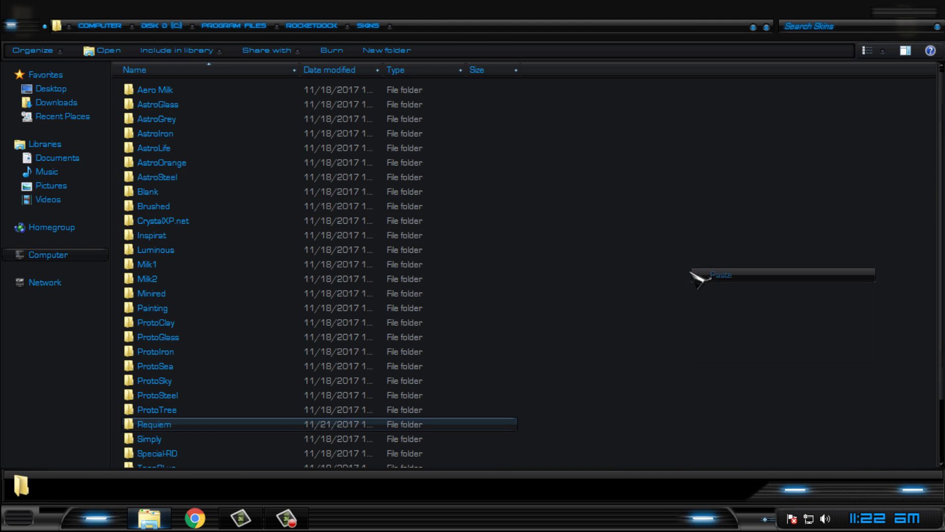
pyautogui.click(925, 13)
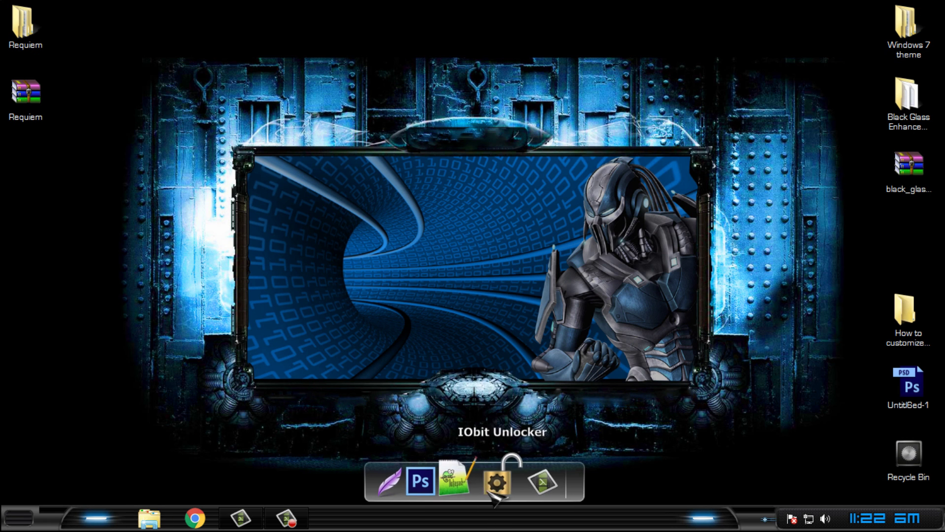
# In Dock Settings, set the theme to Requiem and the edge offset to 48px.
pyautogui.rightClick(489, 492)
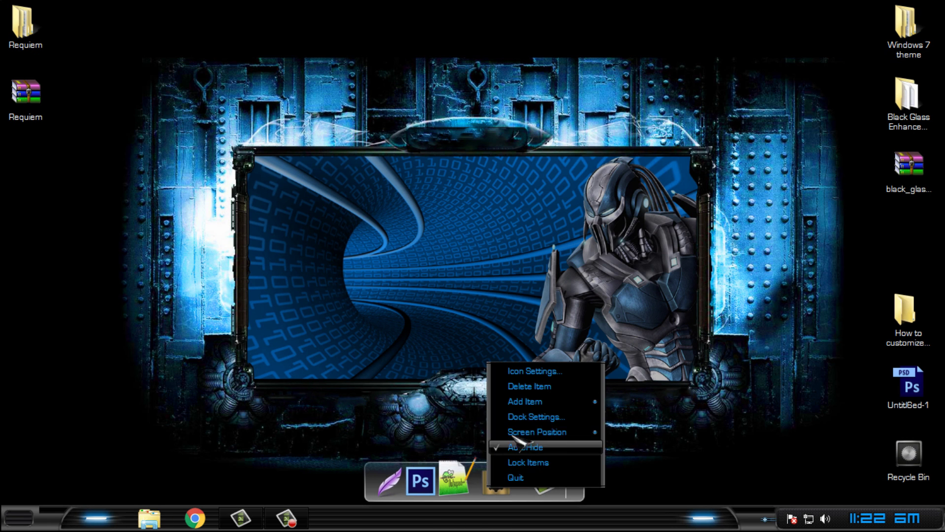
pyautogui.click(557, 418)
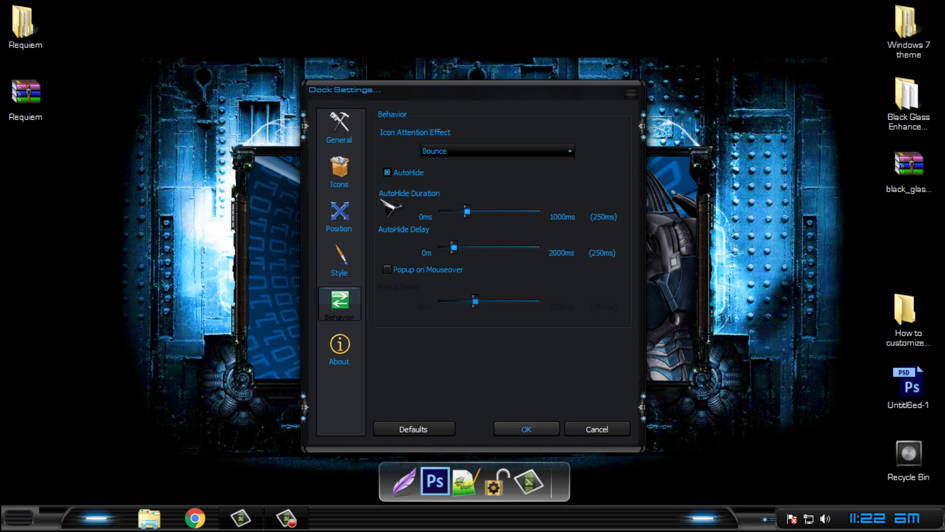
pyautogui.click(350, 262)
pyautogui.click(389, 145)
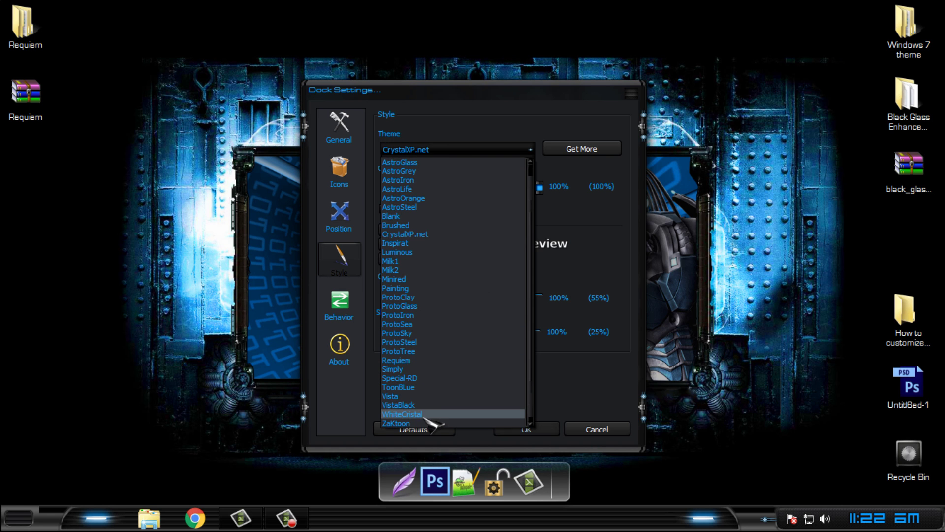
pyautogui.click(419, 360)
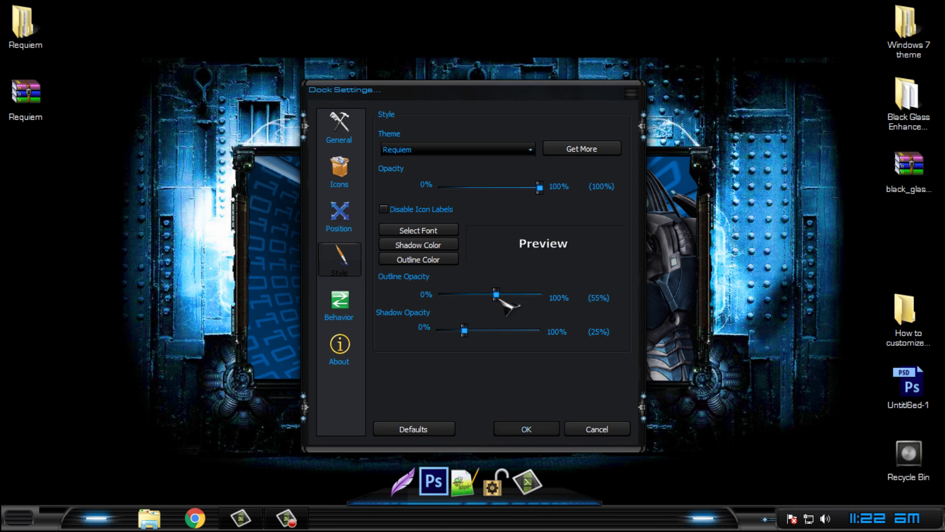
pyautogui.click(345, 224)
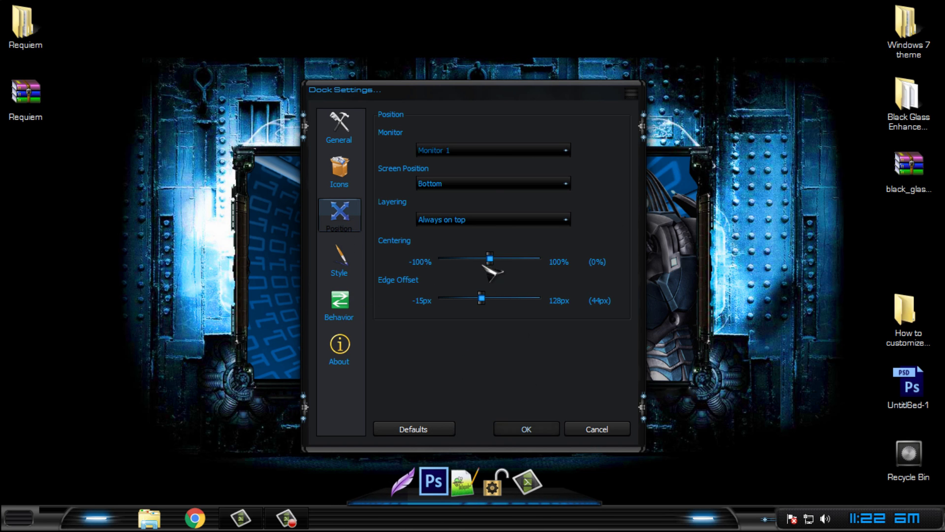
pyautogui.moveTo(481, 298); pyautogui.dragTo(484, 300)
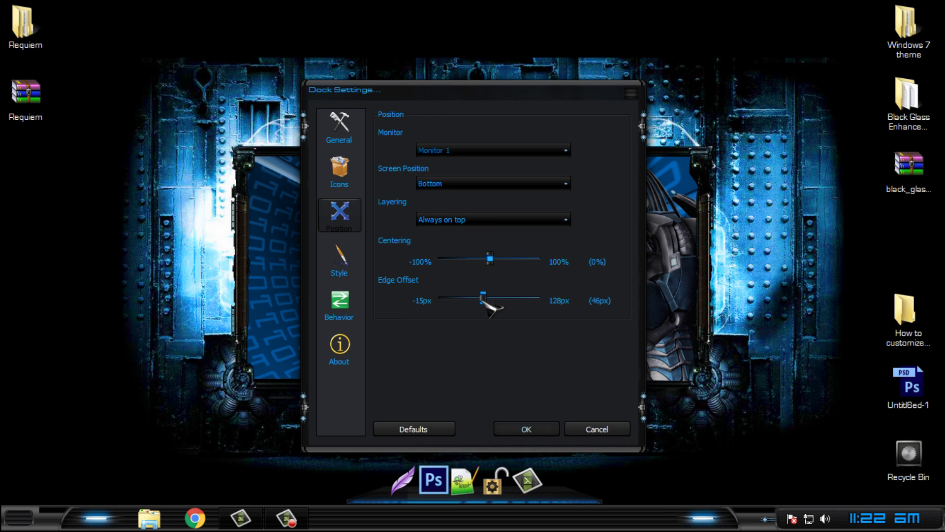
pyautogui.click(539, 427)
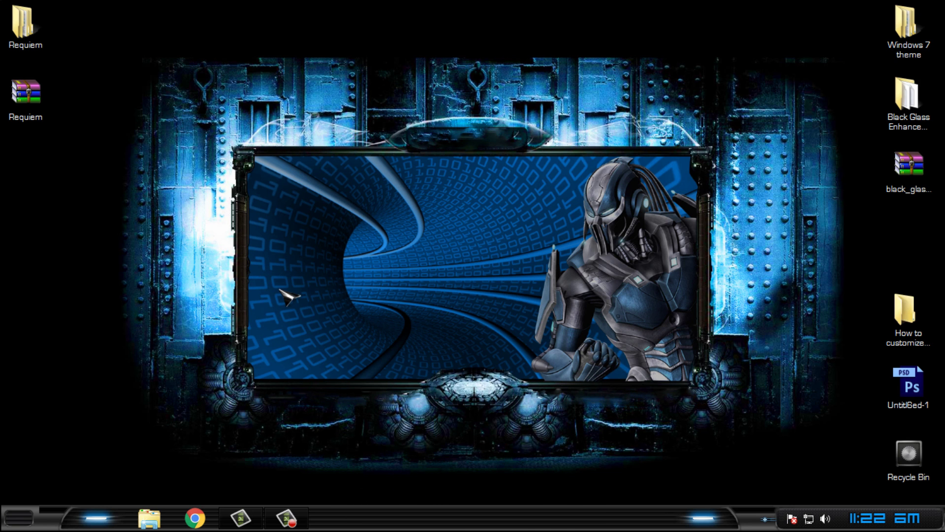
# Open the Requiem extras folder and browse its Requiem, shellbrd and splash screen subfolders.
pyautogui.doubleClick(23, 24)
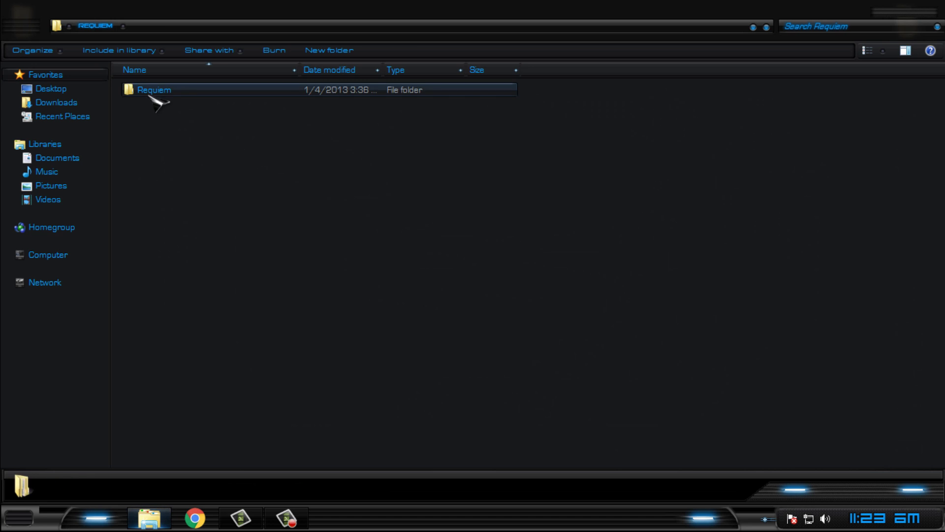
pyautogui.doubleClick(153, 91)
pyautogui.doubleClick(177, 91)
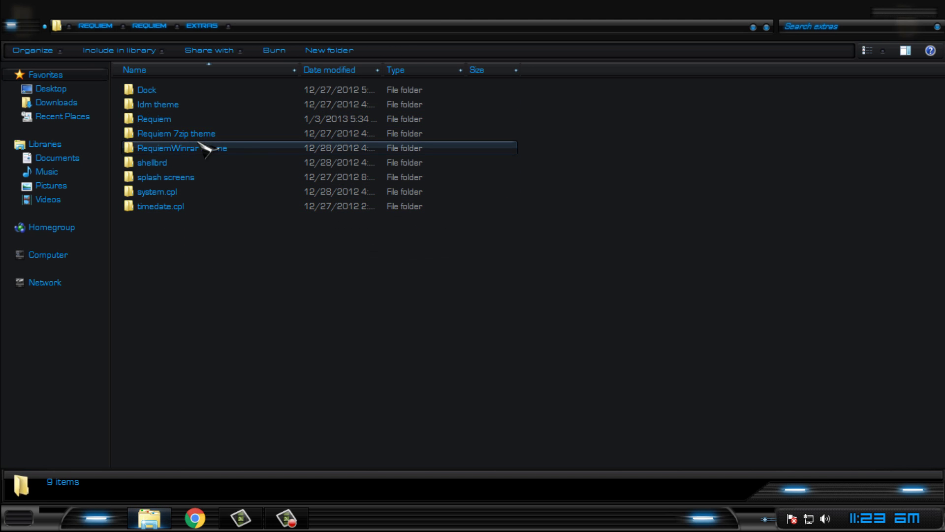
pyautogui.doubleClick(236, 119)
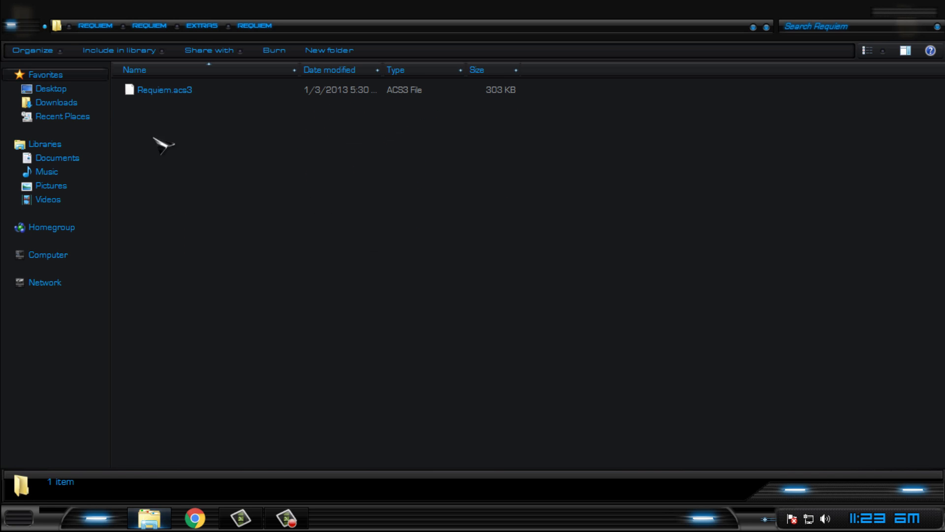
pyautogui.click(11, 26)
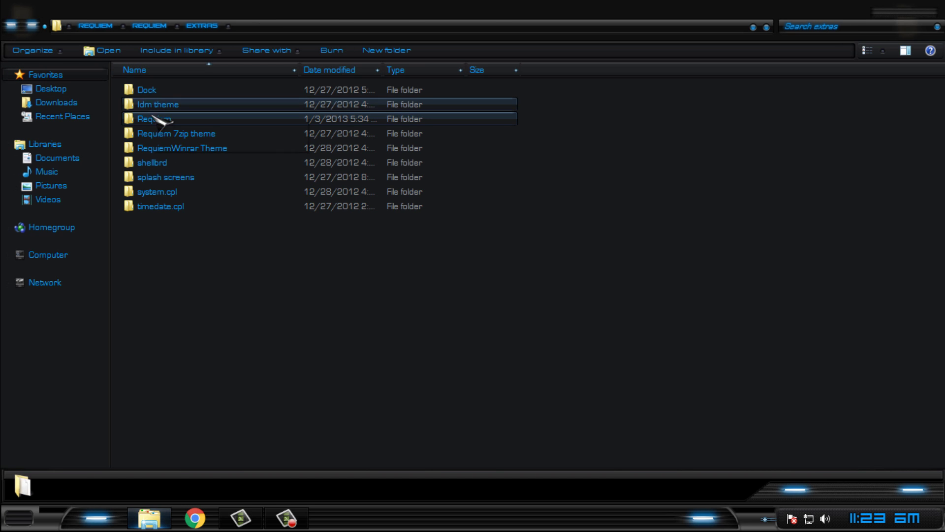
pyautogui.doubleClick(224, 149)
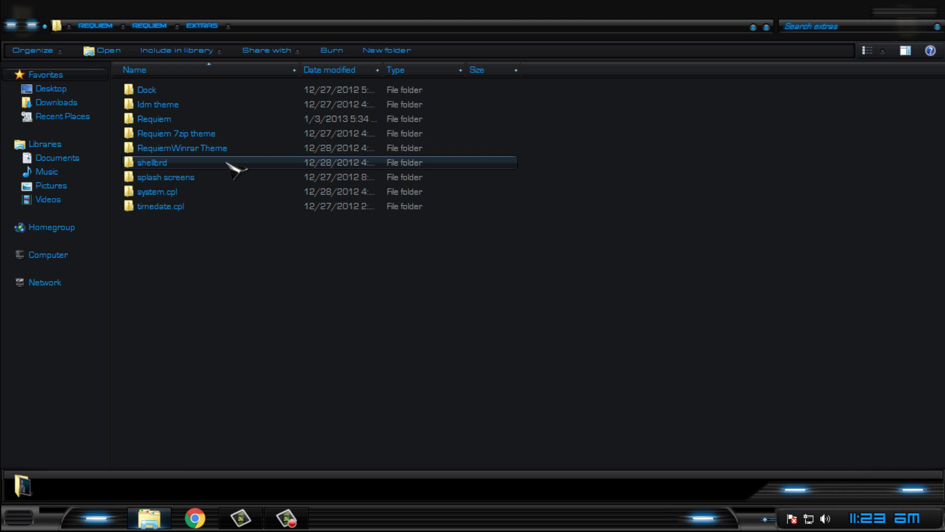
pyautogui.doubleClick(231, 164)
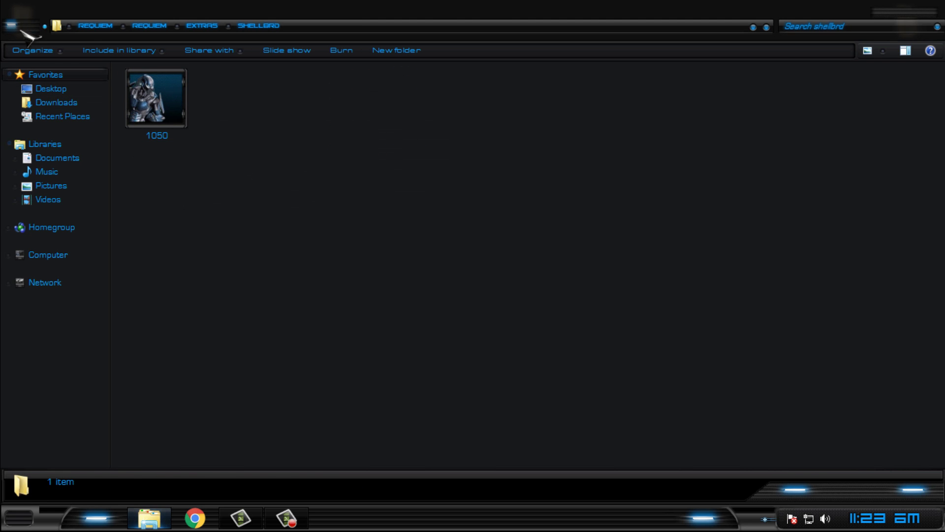
pyautogui.press('BackSpace')
pyautogui.doubleClick(210, 181)
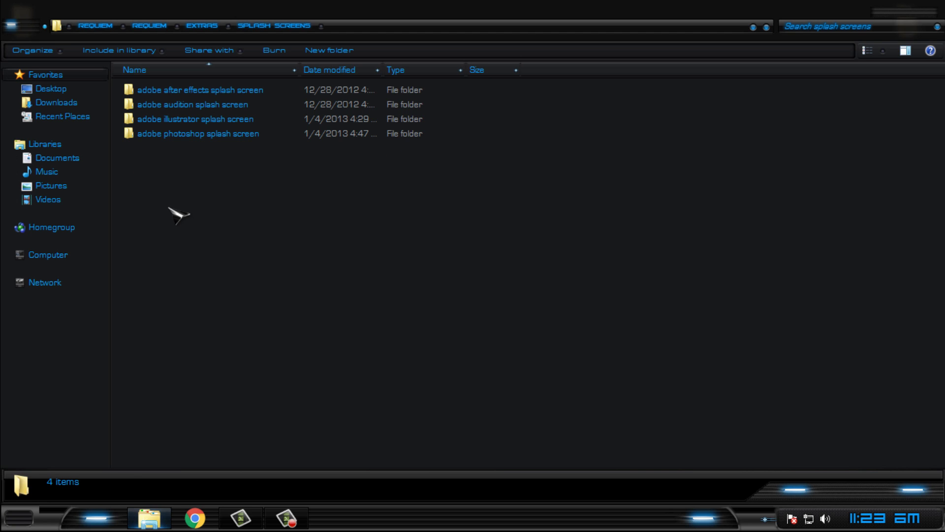
pyautogui.click(11, 26)
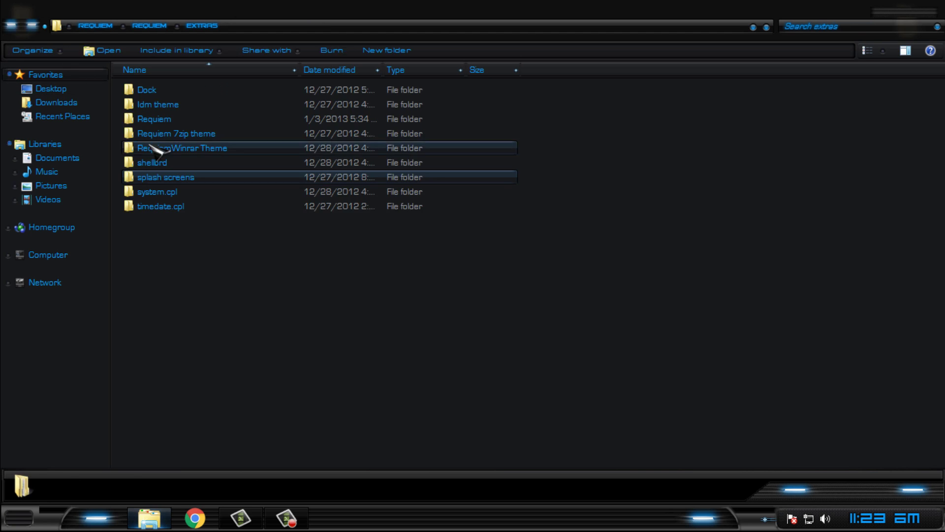
# Preview the system.cpl and timedate.cpl clock images, then return to extras.
pyautogui.doubleClick(162, 193)
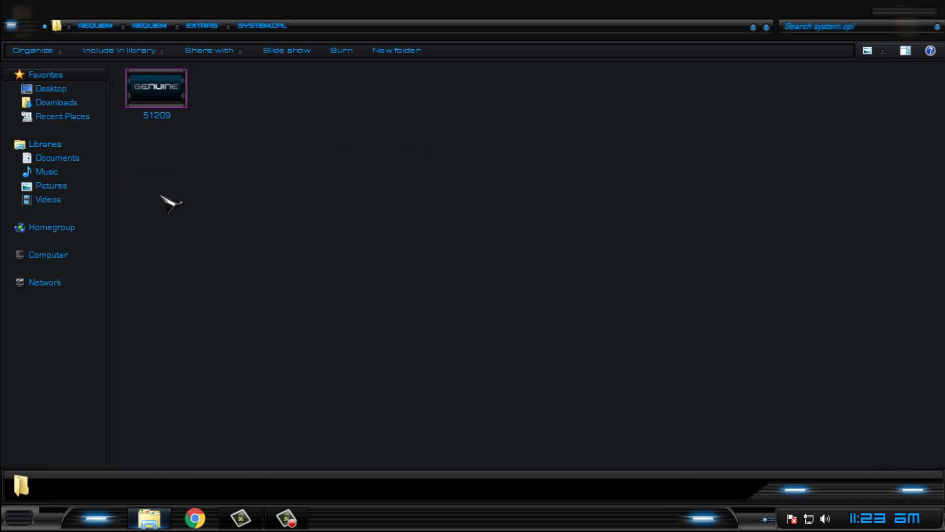
pyautogui.click(11, 28)
pyautogui.click(188, 208)
pyautogui.click(187, 207)
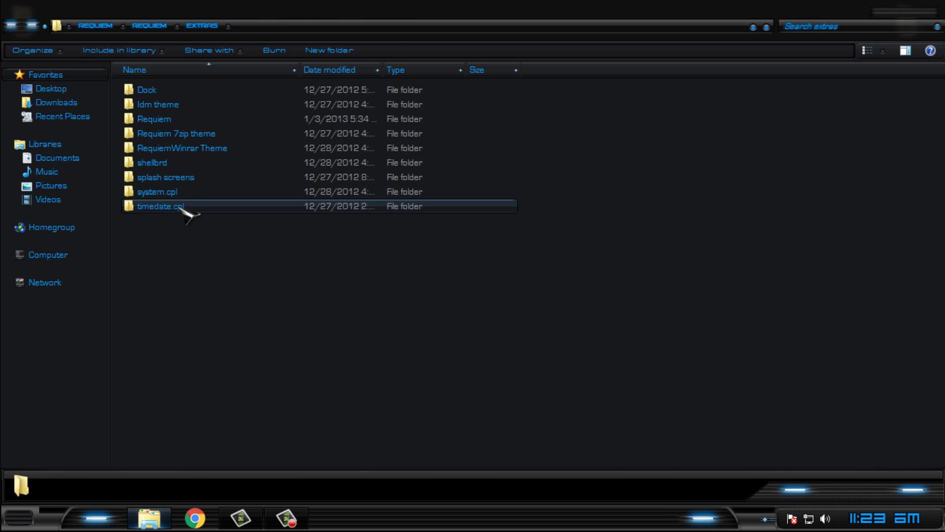
pyautogui.doubleClick(185, 209)
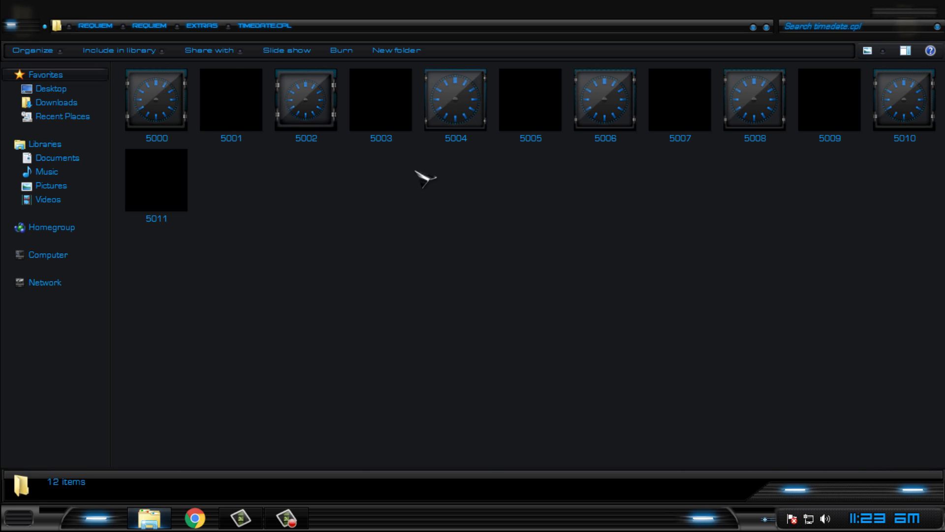
pyautogui.click(10, 25)
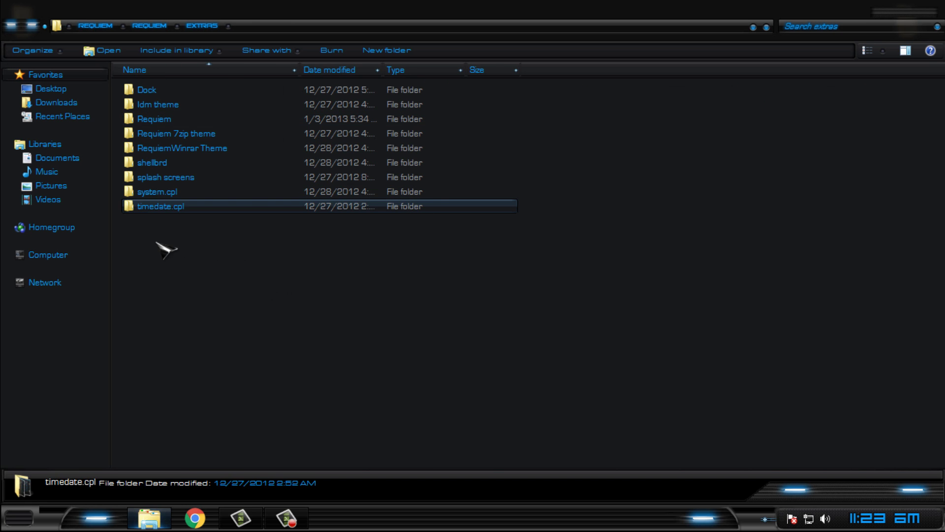
pyautogui.moveTo(157, 241); pyautogui.dragTo(321, 294)
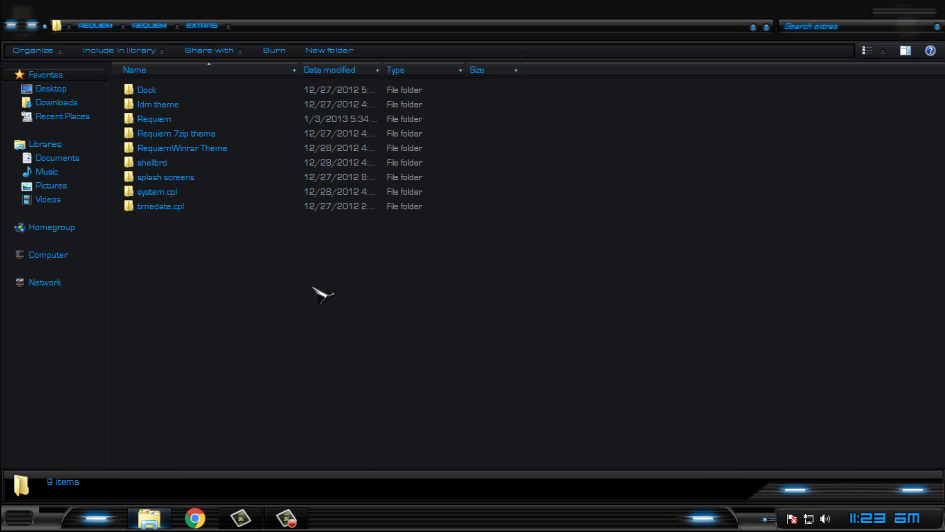
pyautogui.rightClick(321, 295)
pyautogui.click(722, 182)
# Close the extras window and advance the desktop background five times to the world map.
pyautogui.click(930, 10)
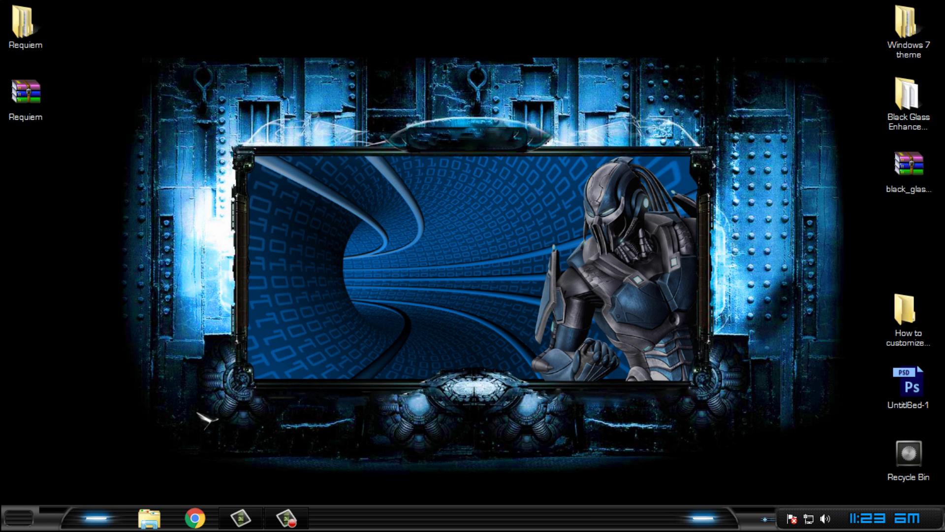
pyautogui.rightClick(273, 162)
pyautogui.click(360, 258)
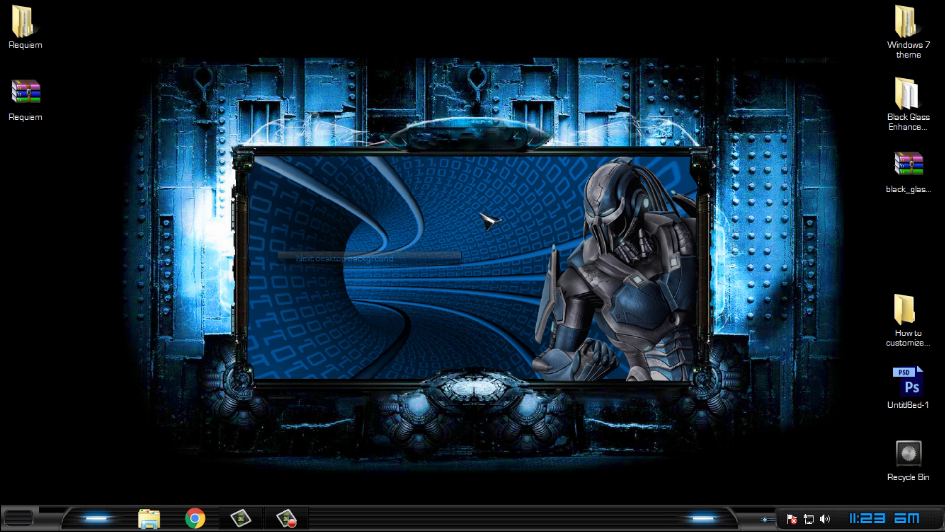
pyautogui.rightClick(314, 75)
pyautogui.click(352, 188)
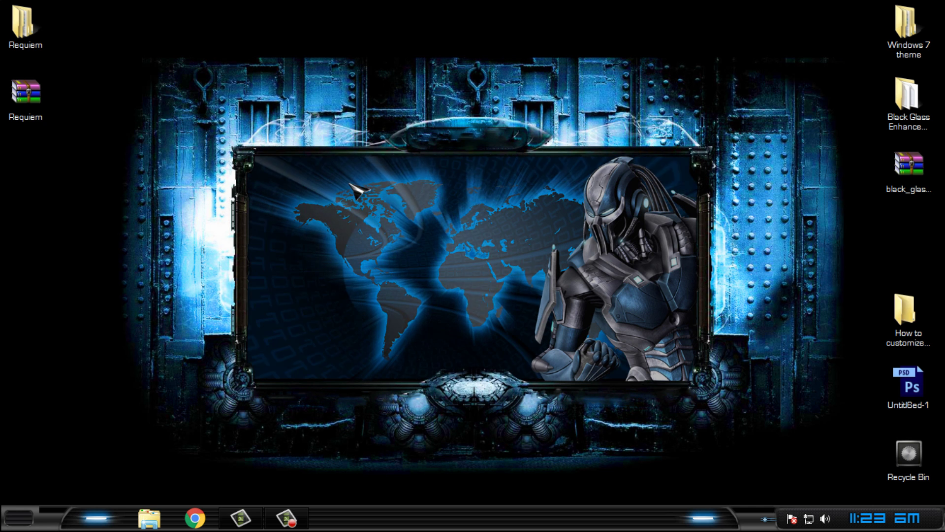
pyautogui.rightClick(289, 139)
pyautogui.click(342, 248)
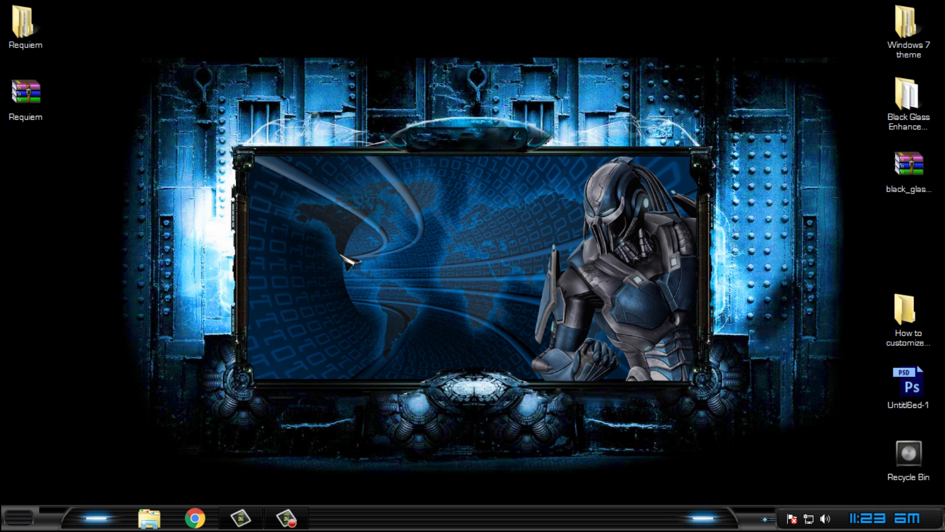
pyautogui.rightClick(247, 139)
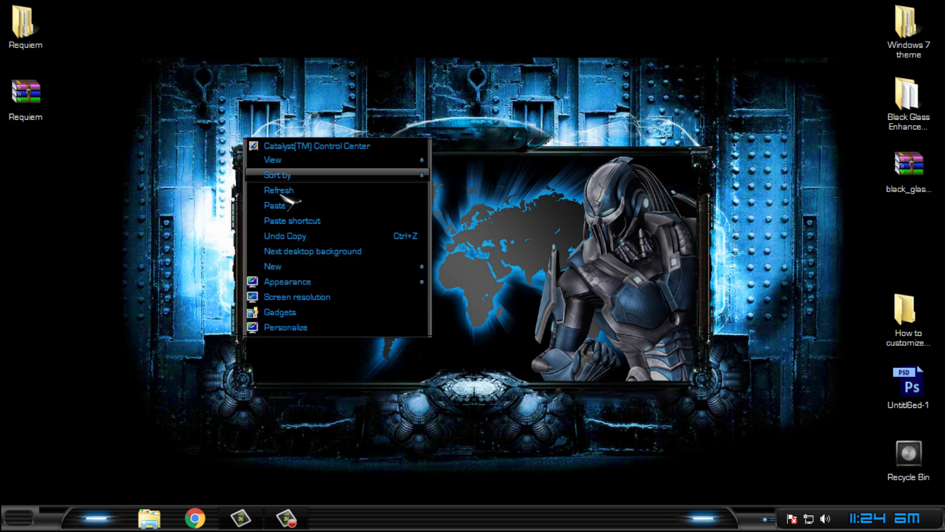
pyautogui.click(296, 250)
pyautogui.rightClick(364, 58)
pyautogui.click(414, 168)
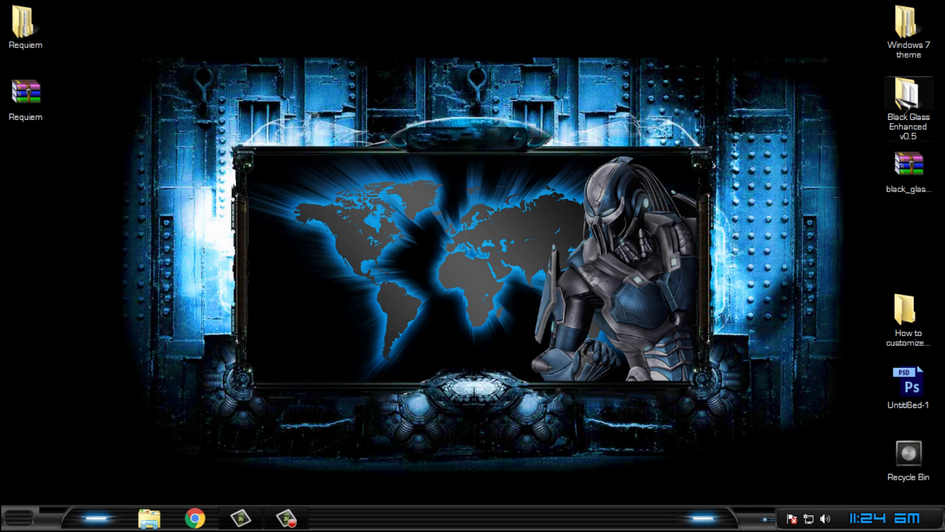
# Run BlackGlassEnhanced from the Black Glass Enhanced v0.5 folder and check transparency in a Computer window.
pyautogui.doubleClick(922, 118)
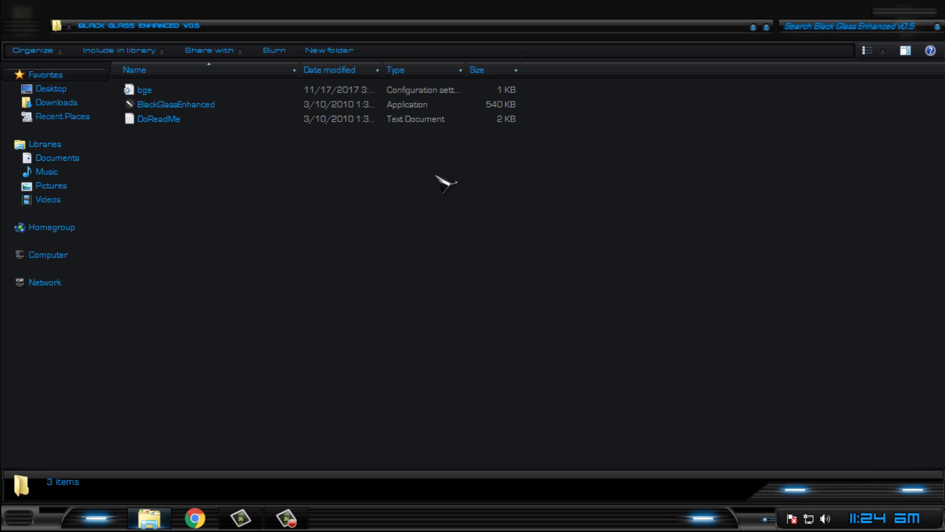
pyautogui.click(212, 104)
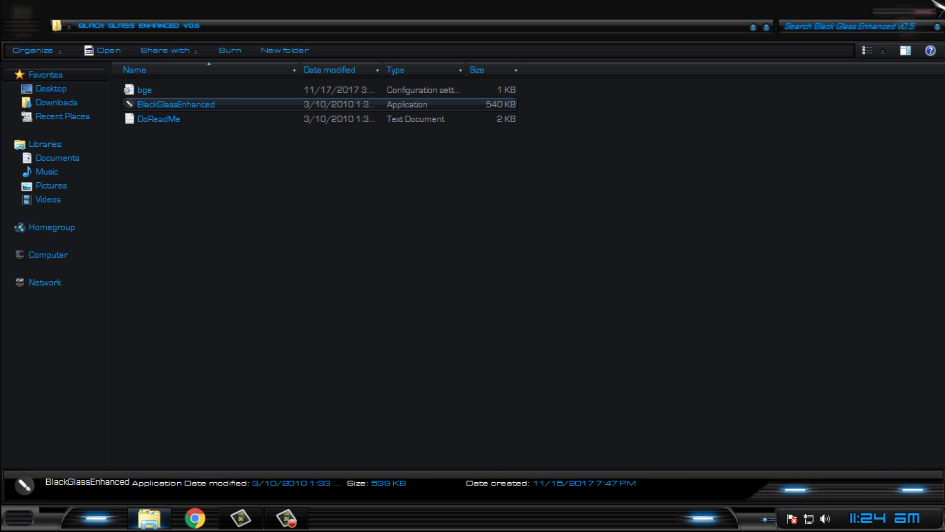
pyautogui.click(927, 12)
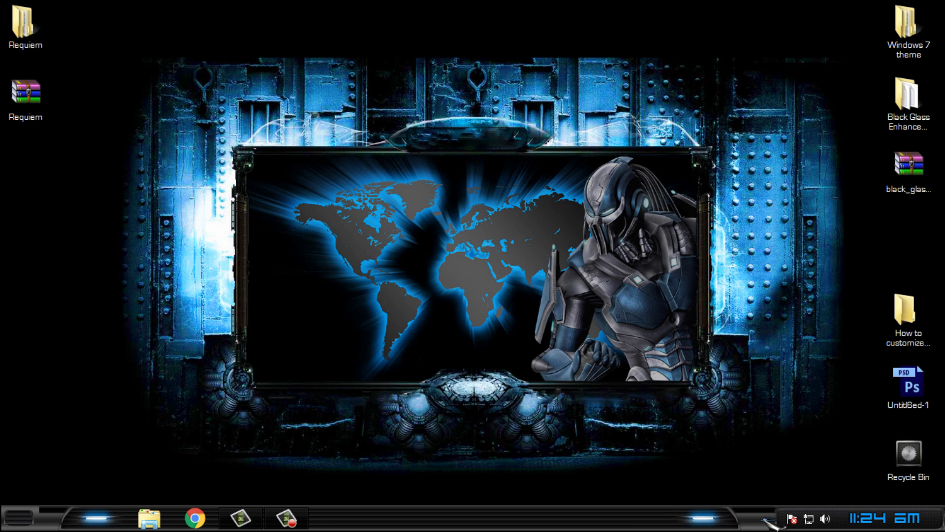
pyautogui.click(149, 517)
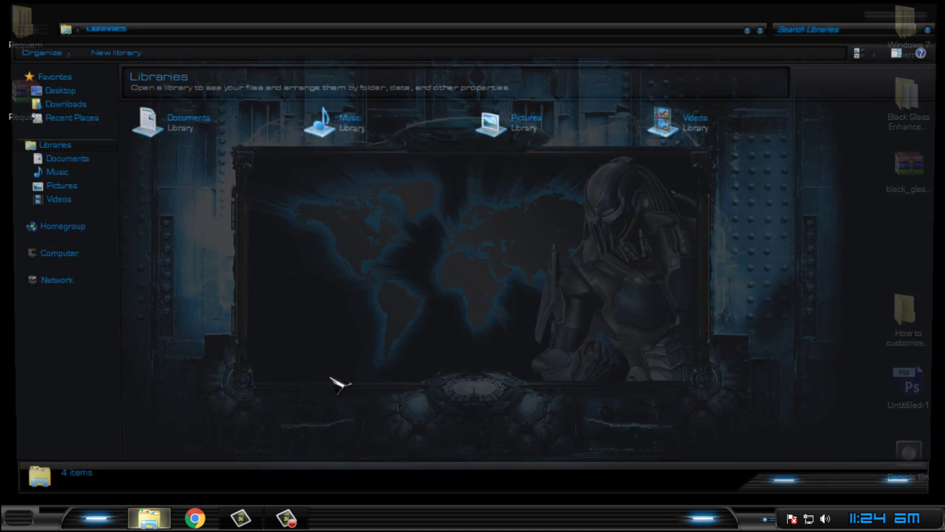
pyautogui.click(52, 252)
pyautogui.moveTo(507, 10); pyautogui.dragTo(578, 91)
pyautogui.click(811, 91)
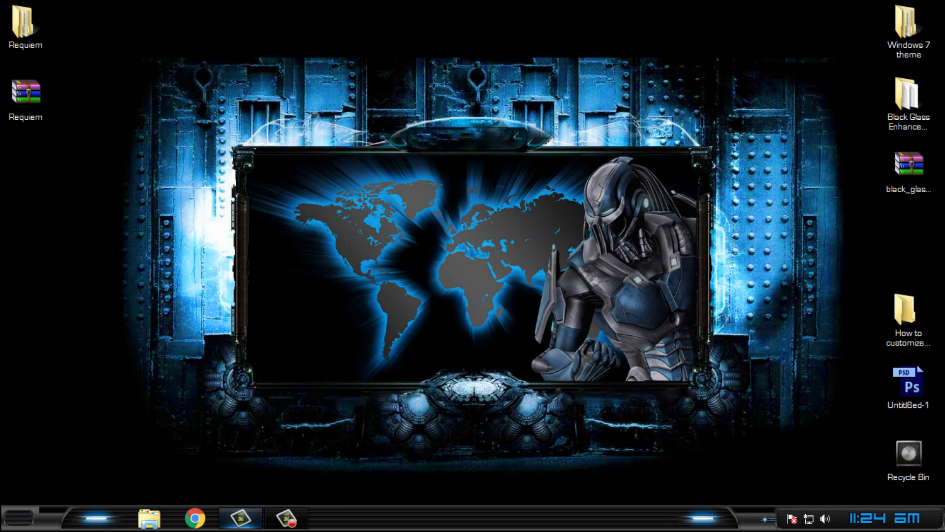
# Open Computer's Properties from the Start menu and restore the System window to the centre.
pyautogui.press('super')
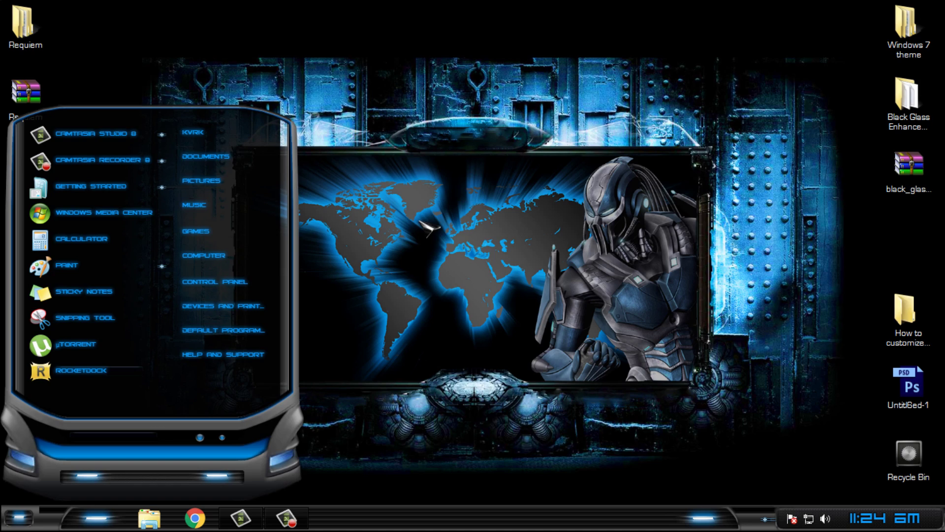
pyautogui.rightClick(242, 259)
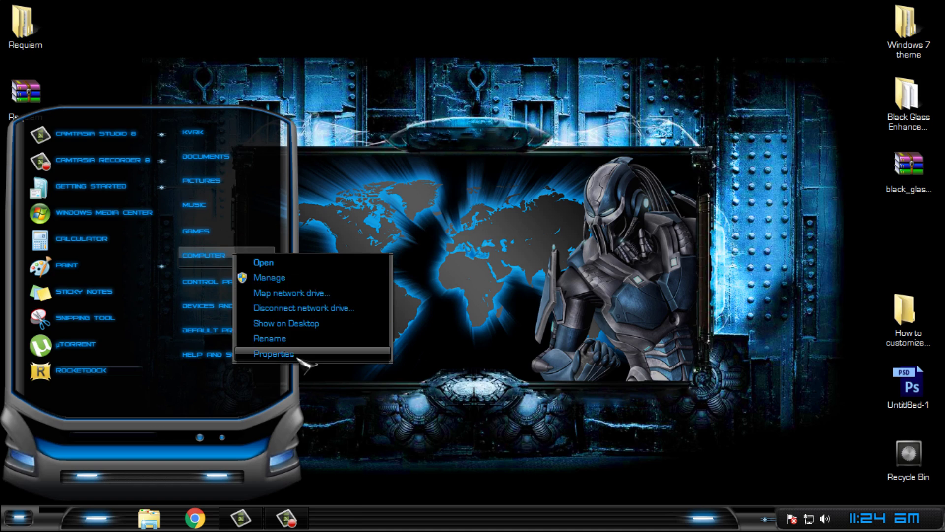
pyautogui.click(302, 353)
pyautogui.moveTo(546, 9); pyautogui.dragTo(507, 87)
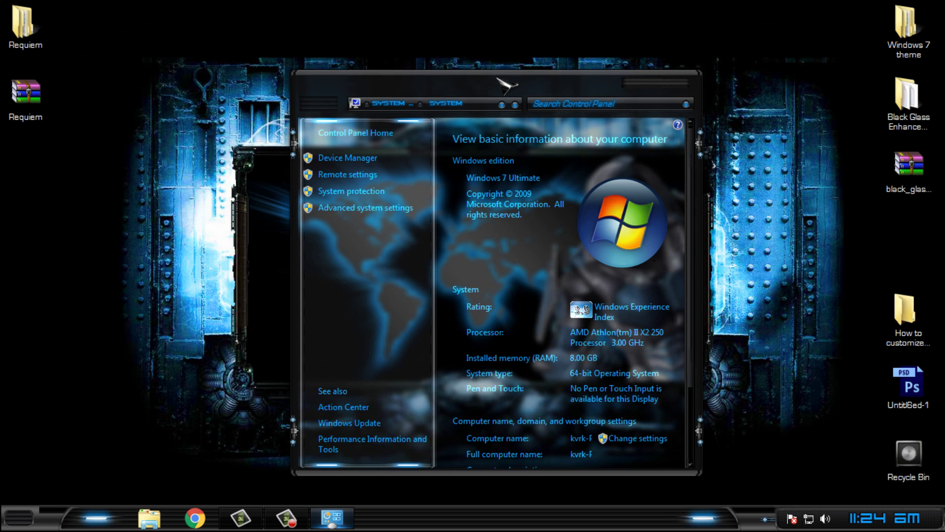
# Browse to the Requiem extras shellbrd folder and recheck the System window.
pyautogui.click(685, 84)
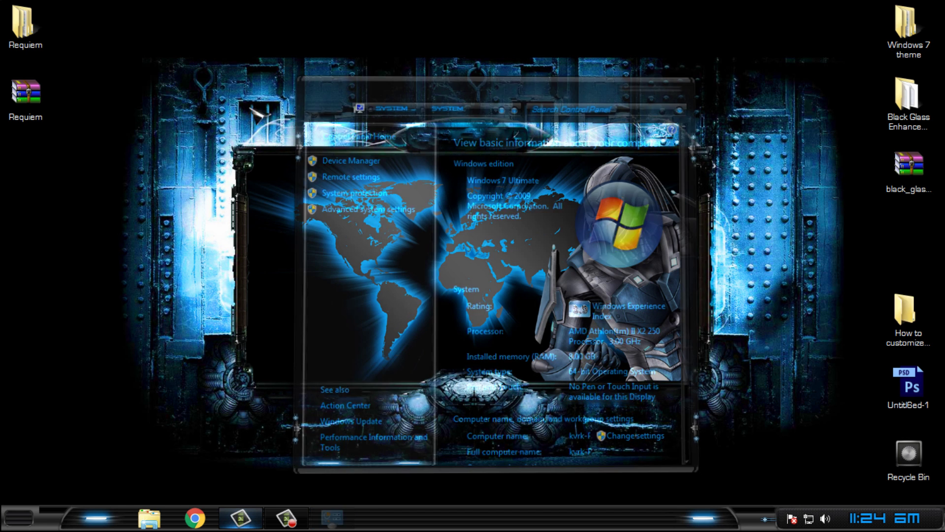
pyautogui.doubleClick(24, 22)
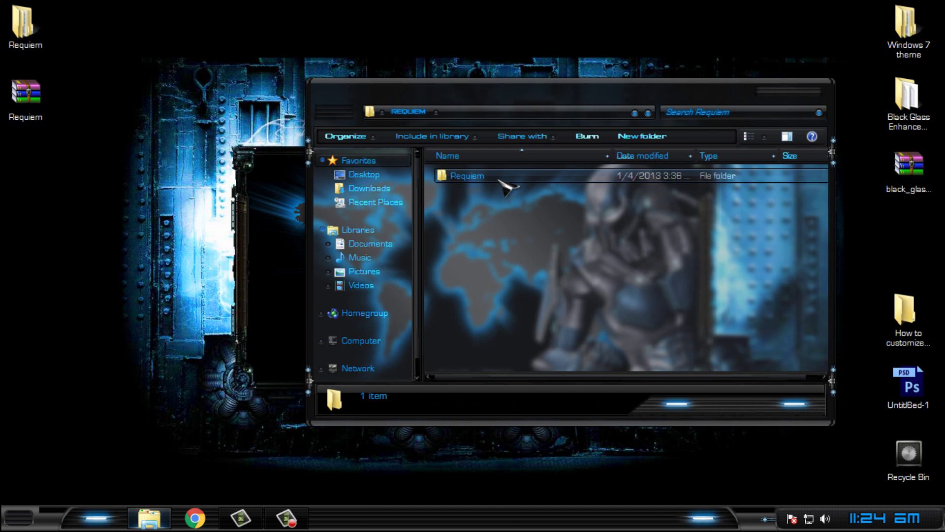
pyautogui.doubleClick(506, 177)
pyautogui.doubleClick(512, 178)
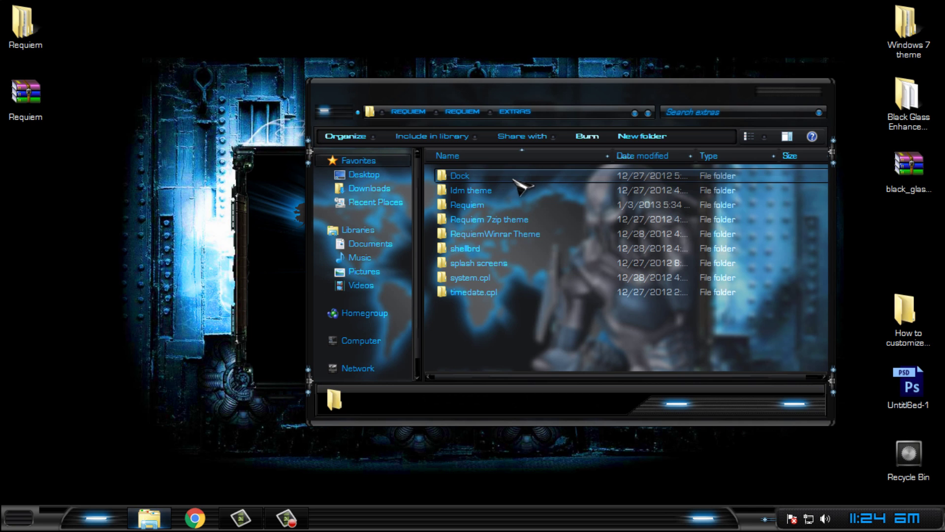
pyautogui.doubleClick(508, 247)
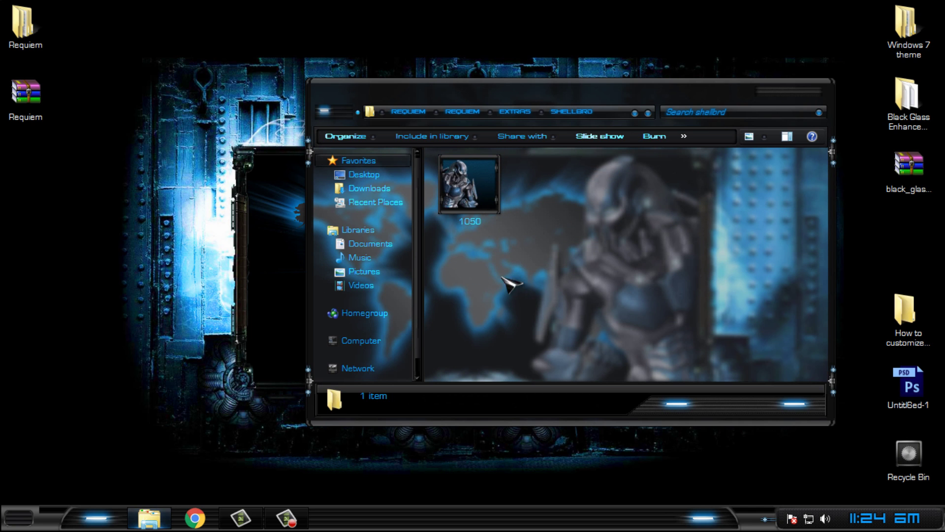
pyautogui.click(488, 199)
pyautogui.click(559, 212)
pyautogui.click(328, 114)
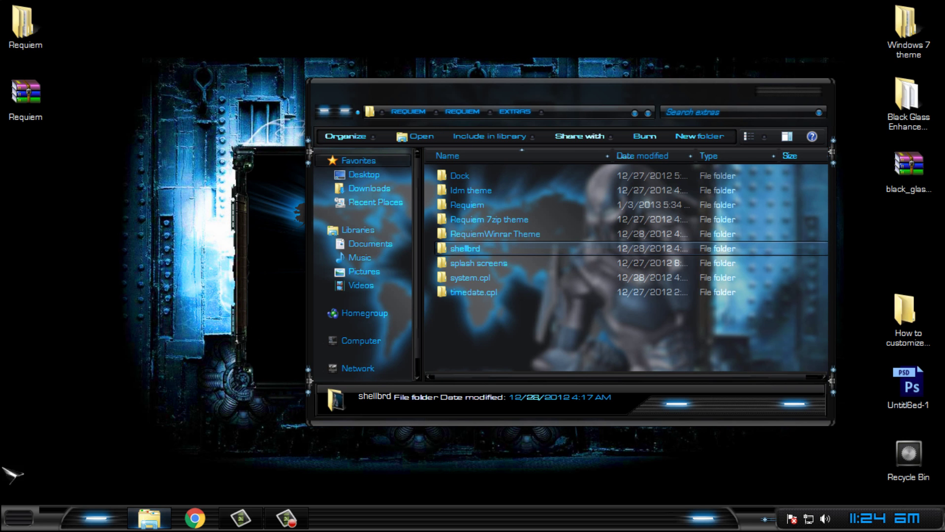
pyautogui.click(19, 517)
pyautogui.rightClick(230, 255)
pyautogui.click(271, 361)
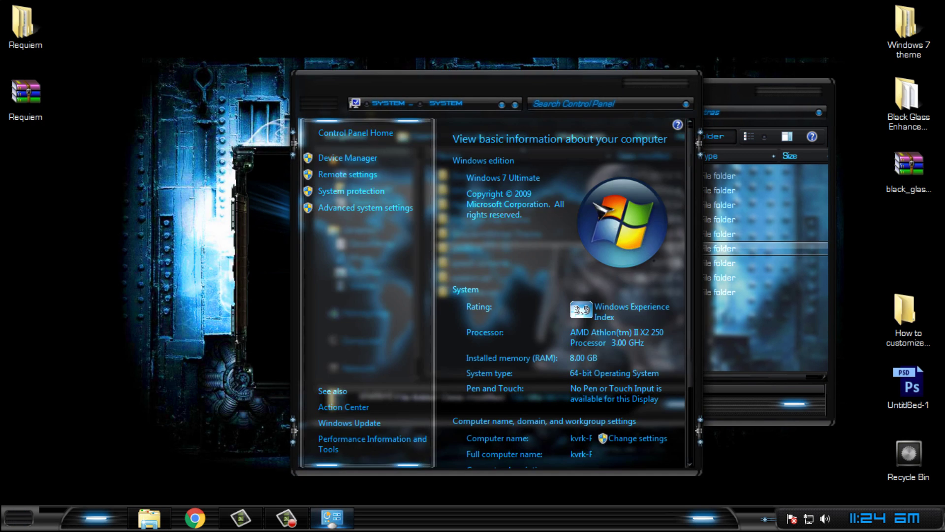
pyautogui.click(681, 86)
# Copy the System Properties Logo Changer from the extras folder onto the desktop.
pyautogui.doubleClick(908, 24)
pyautogui.doubleClick(492, 197)
pyautogui.rightClick(512, 286)
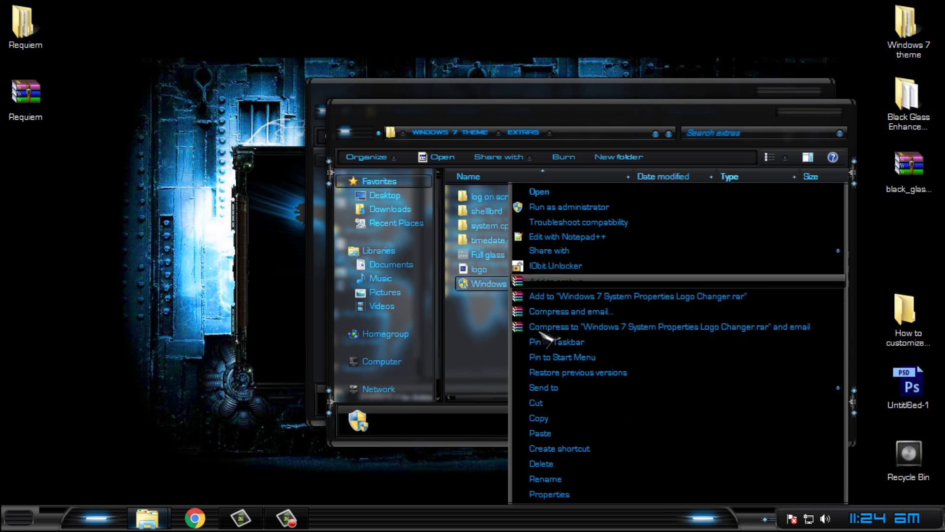
pyautogui.click(539, 418)
pyautogui.click(831, 114)
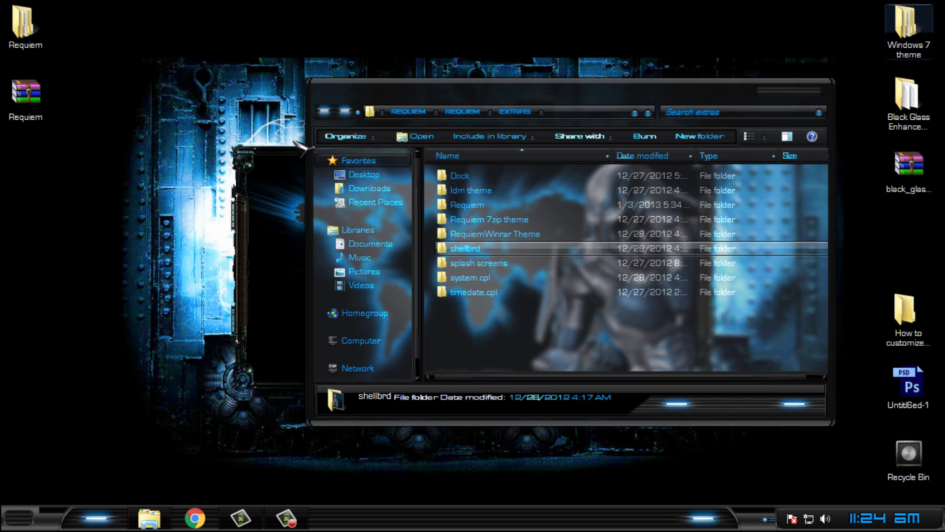
pyautogui.rightClick(183, 143)
pyautogui.click(231, 213)
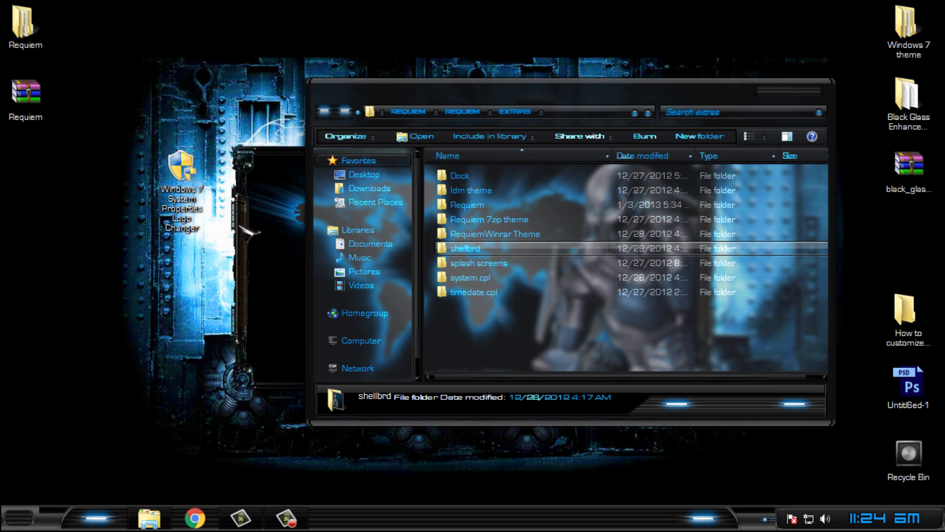
# Copy the 1050 image from the shellbrd folder onto the desktop.
pyautogui.doubleClick(476, 252)
pyautogui.click(324, 112)
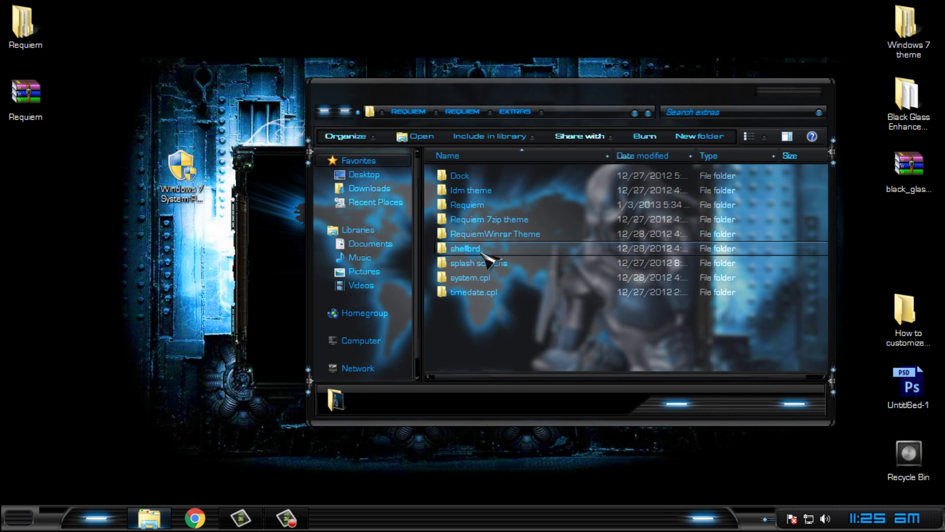
pyautogui.click(489, 252)
pyautogui.doubleClick(492, 253)
pyautogui.rightClick(491, 182)
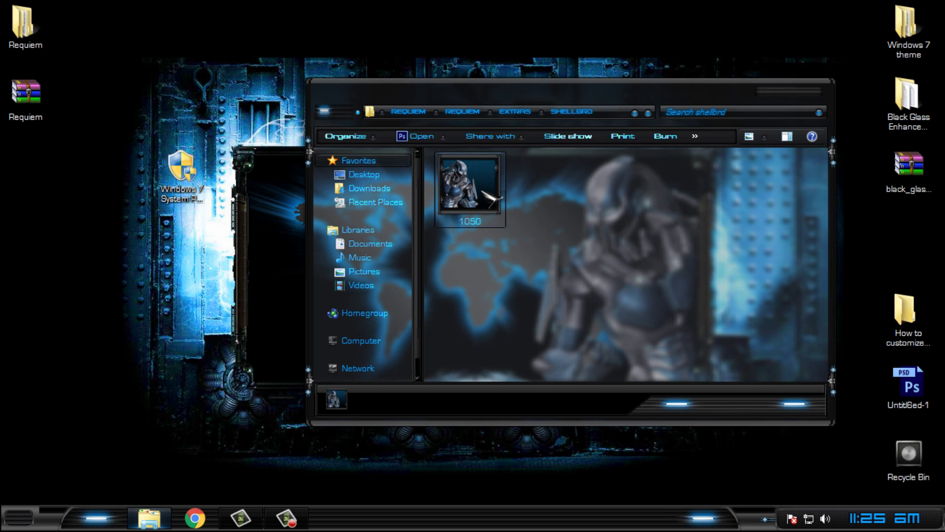
pyautogui.click(492, 433)
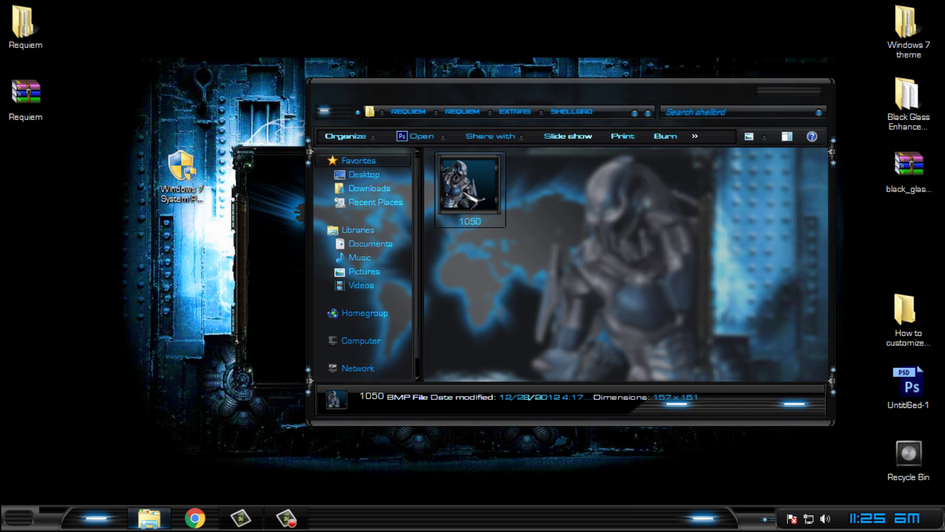
pyautogui.click(815, 92)
pyautogui.rightClick(365, 161)
pyautogui.click(389, 238)
# Load the 1050 BMP image from the Desktop into the Logo Changer and apply it as the logo.
pyautogui.doubleClick(183, 173)
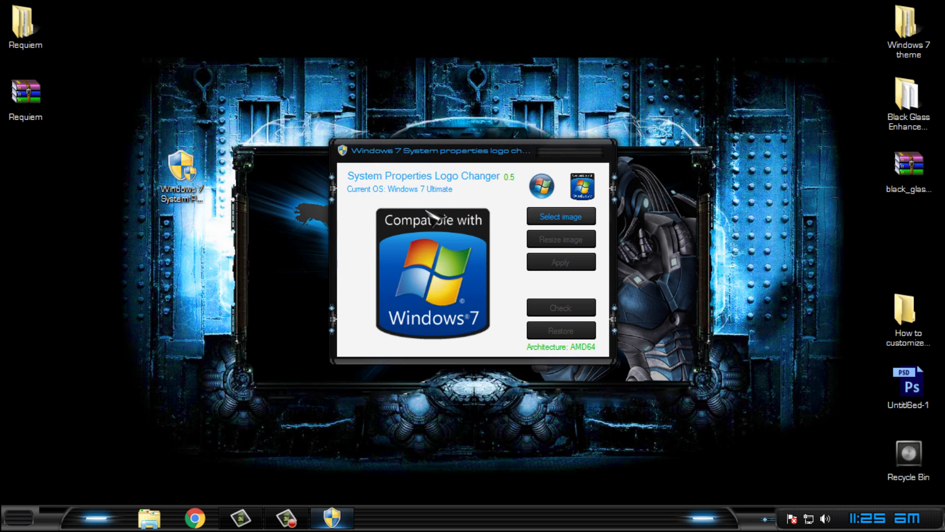
pyautogui.click(561, 217)
pyautogui.click(431, 244)
pyautogui.scroll(-3, 569, 354)
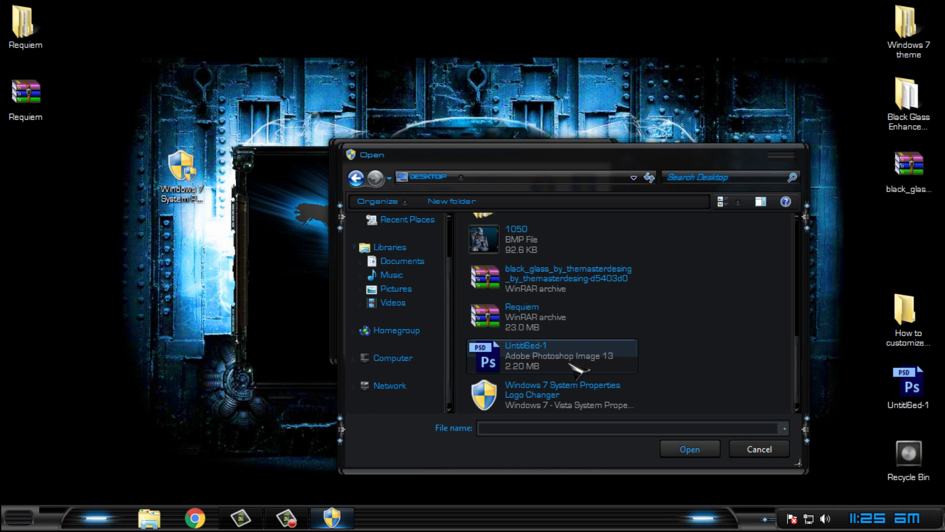
pyautogui.click(560, 248)
pyautogui.click(685, 449)
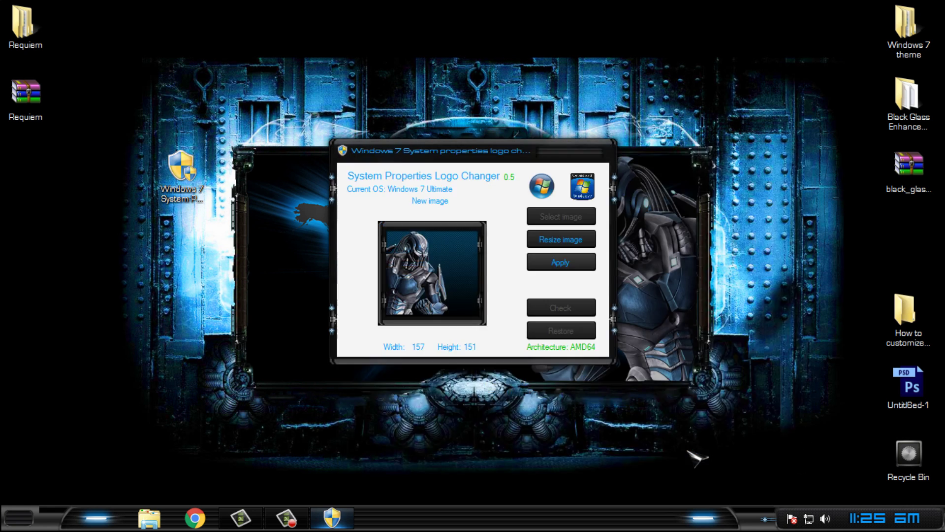
pyautogui.click(586, 263)
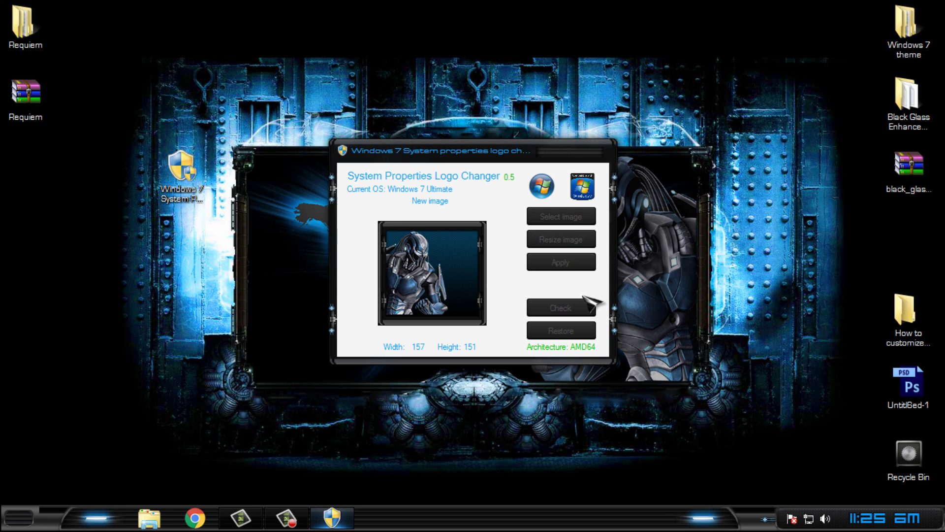
# View the System page showing the 1050 logo, close it, and move the Logo Changer aside.
pyautogui.click(564, 306)
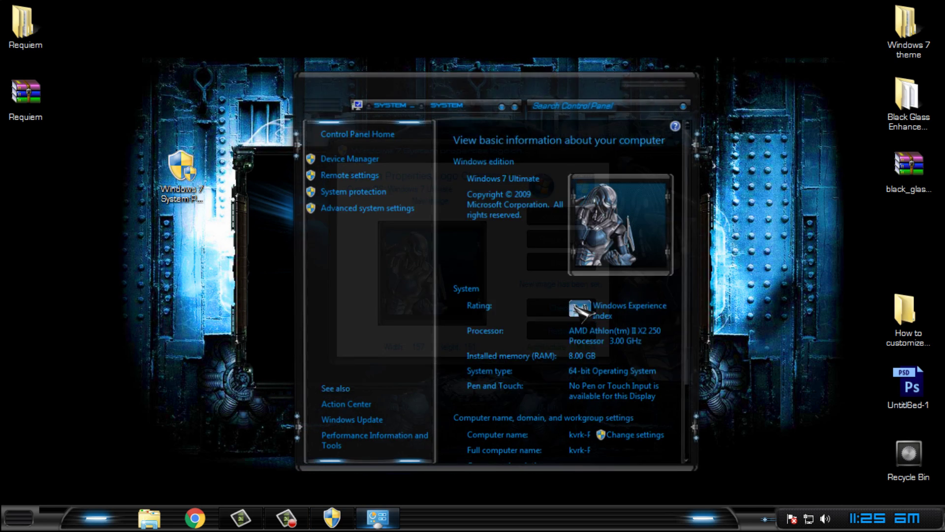
pyautogui.click(662, 90)
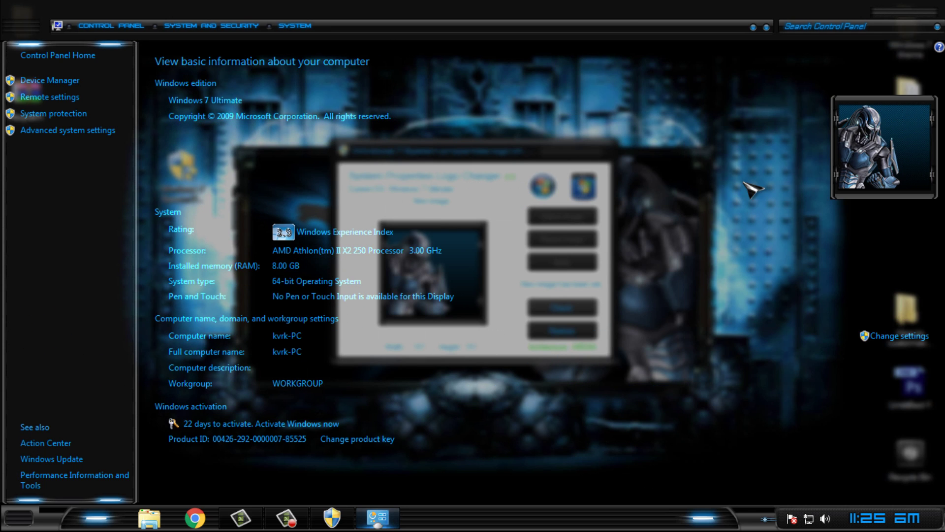
pyautogui.moveTo(619, 2); pyautogui.dragTo(474, 113)
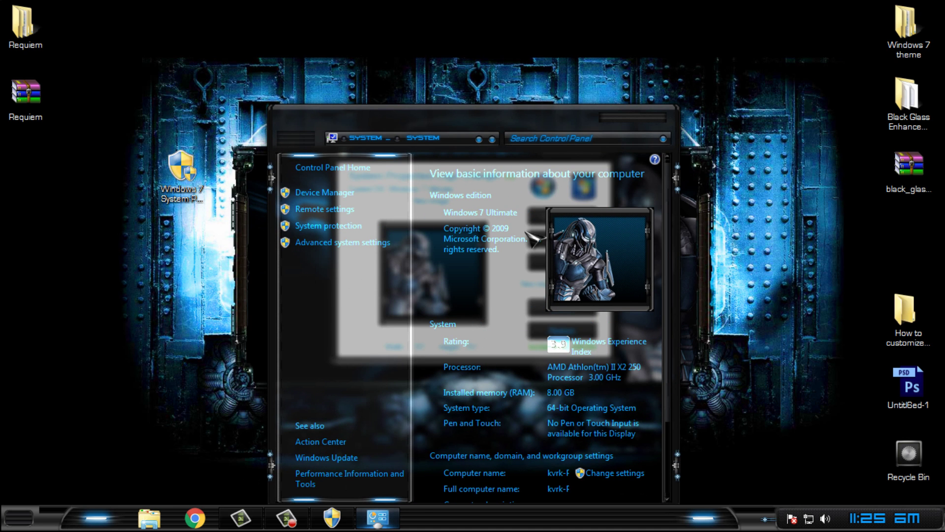
pyautogui.click(637, 120)
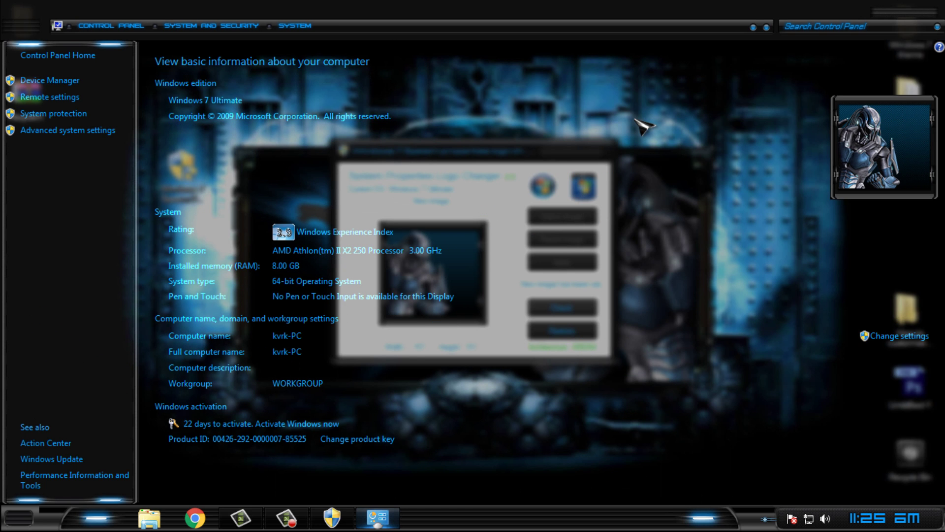
pyautogui.click(933, 7)
pyautogui.moveTo(496, 154); pyautogui.dragTo(689, 114)
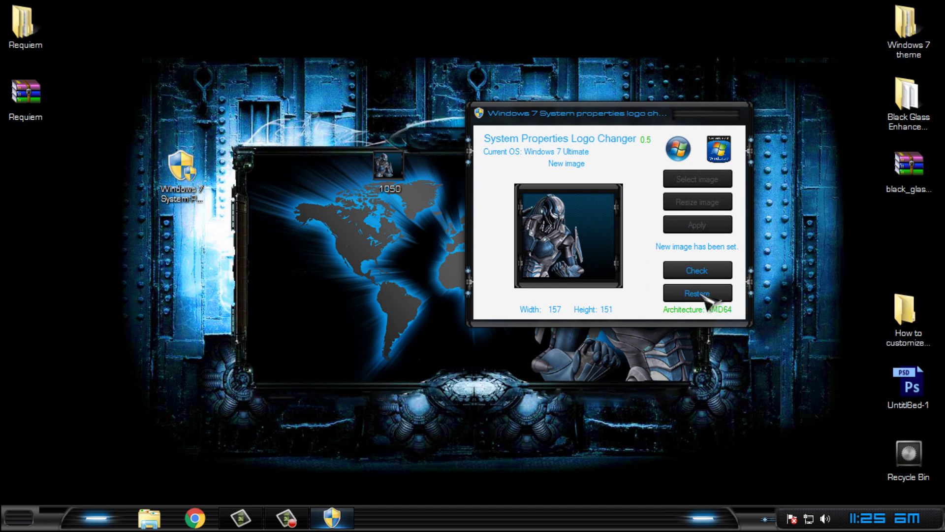
pyautogui.click(736, 114)
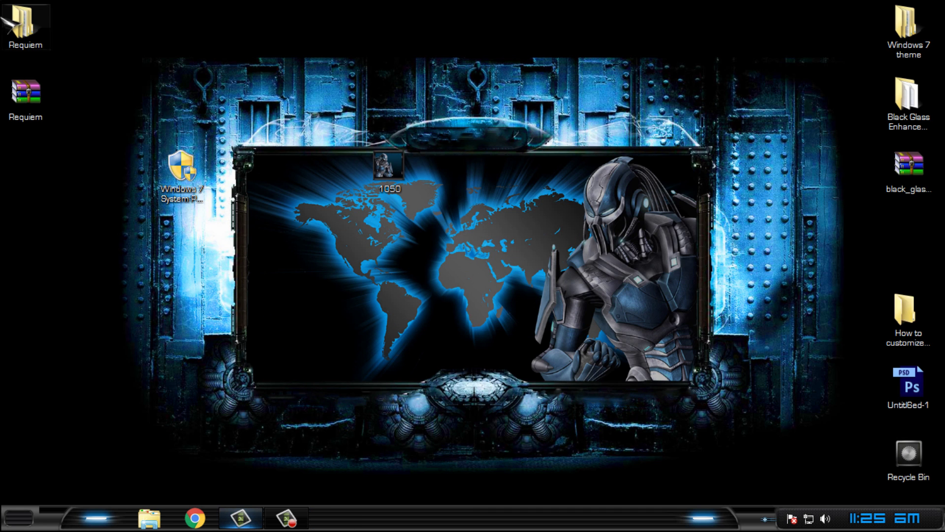
pyautogui.doubleClick(21, 22)
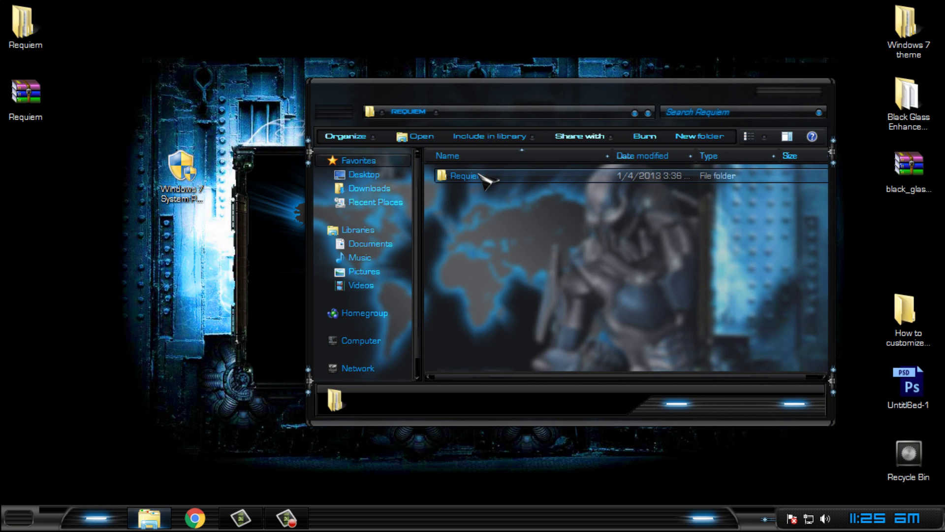
pyautogui.doubleClick(480, 176)
pyautogui.doubleClick(481, 190)
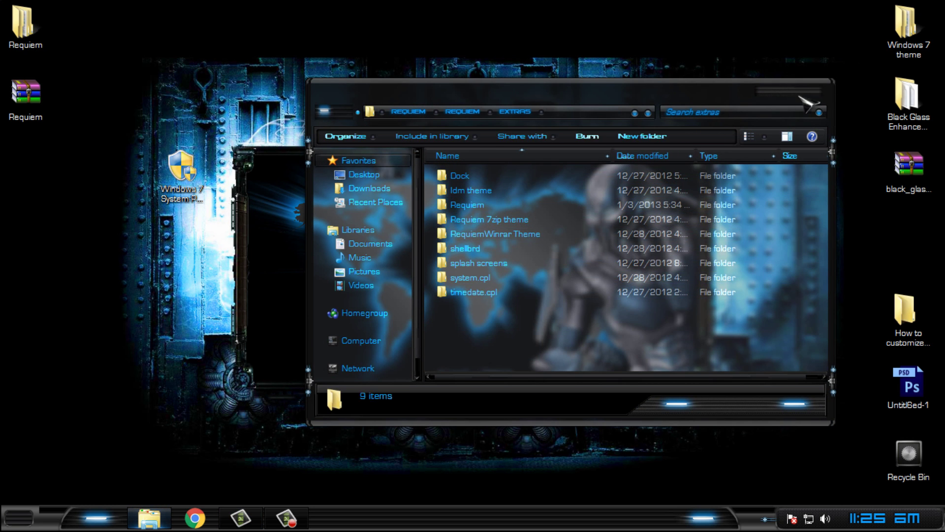
pyautogui.click(813, 95)
pyautogui.press('super')
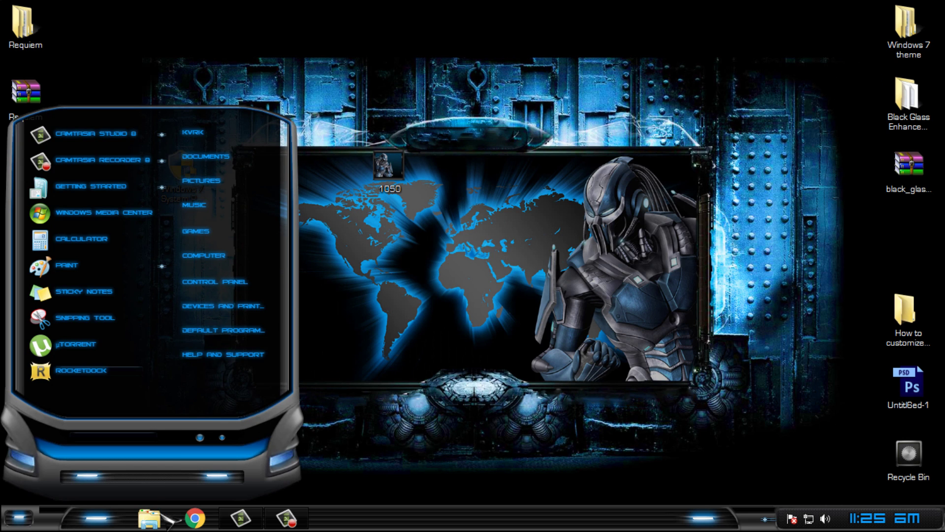
pyautogui.click(149, 517)
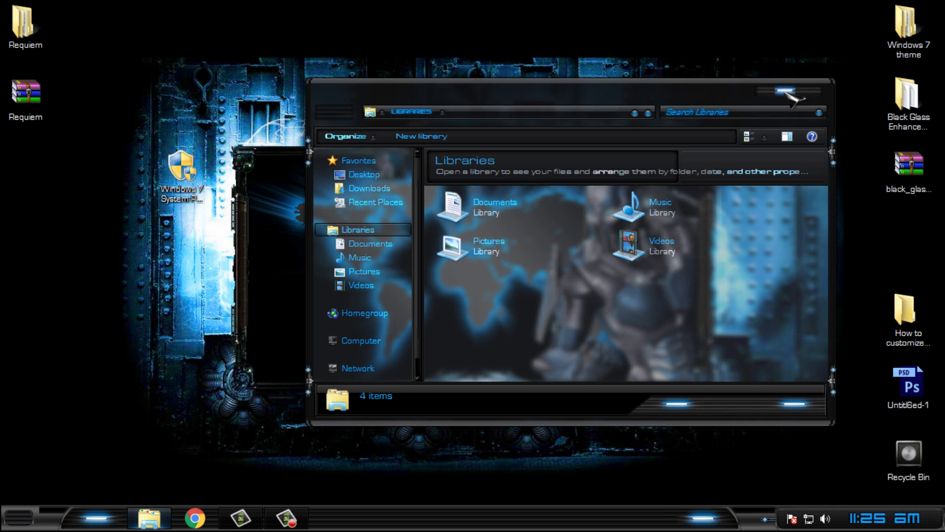
pyautogui.moveTo(709, 89); pyautogui.dragTo(742, 55)
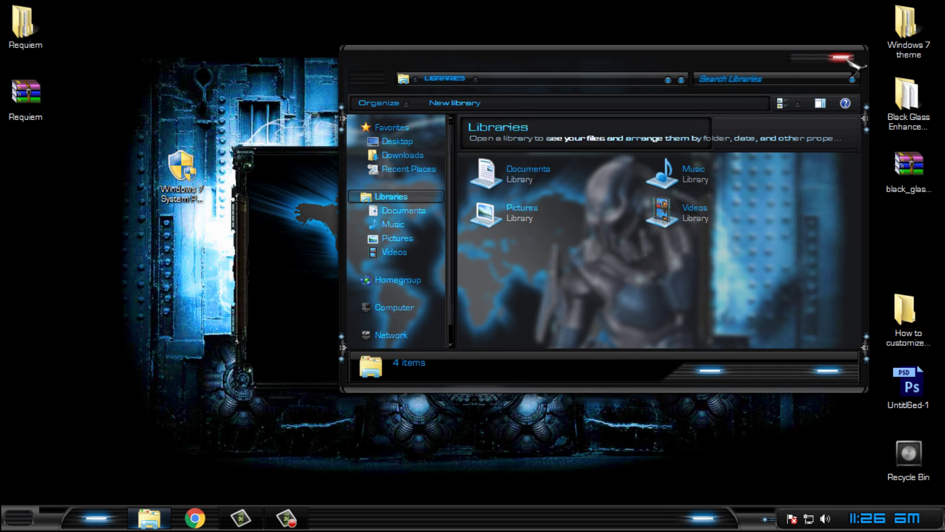
pyautogui.click(842, 58)
pyautogui.press('super')
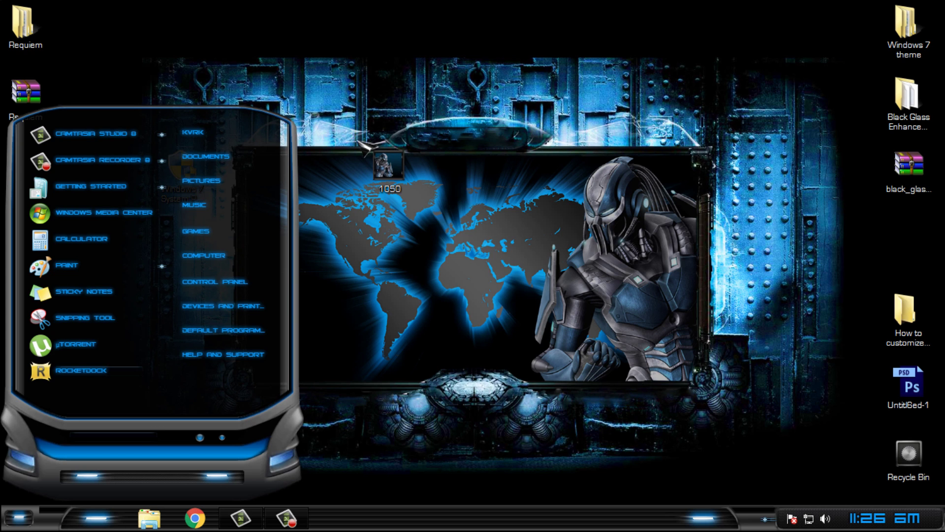
pyautogui.click(423, 382)
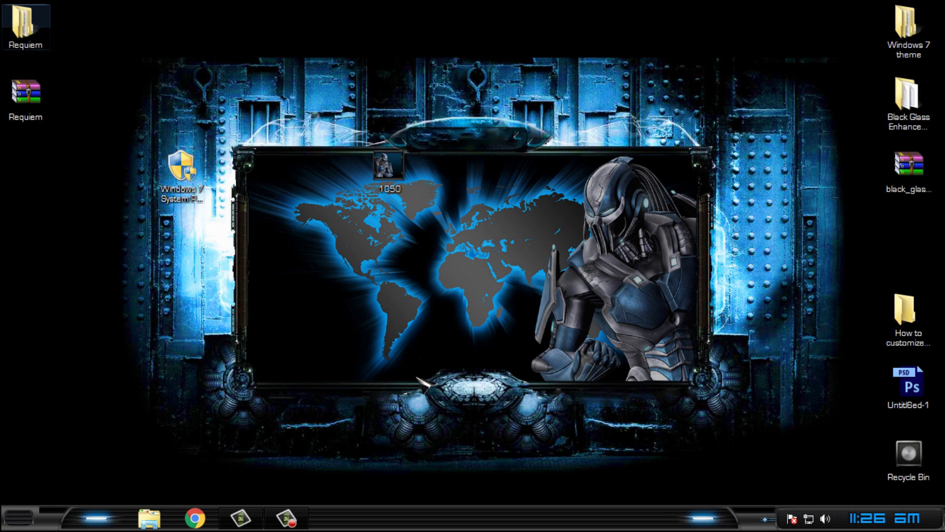